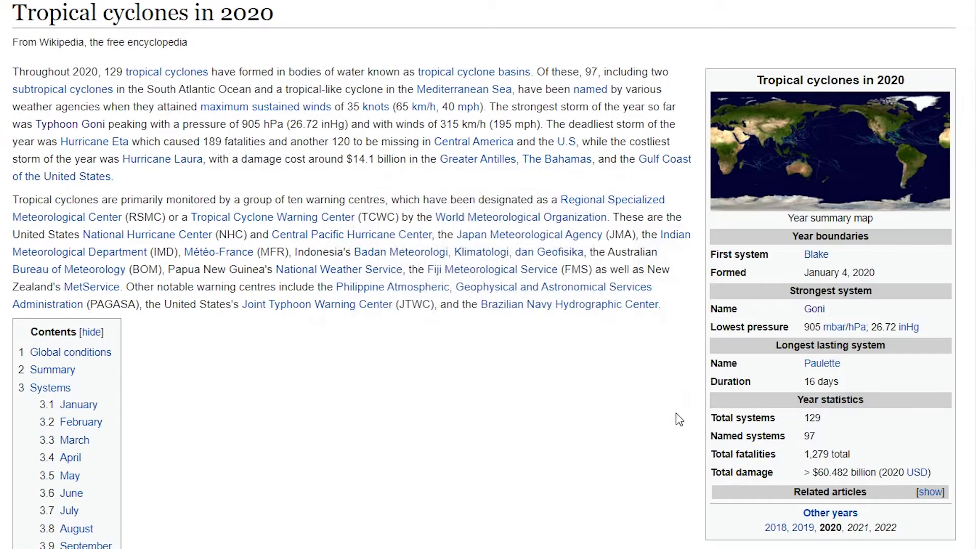
- Scroll down the 2020 tropical cyclones overview toward the South-West Indian Ocean season link
scroll(441, 337, down, 3)
scroll(393, 301, down, 12)
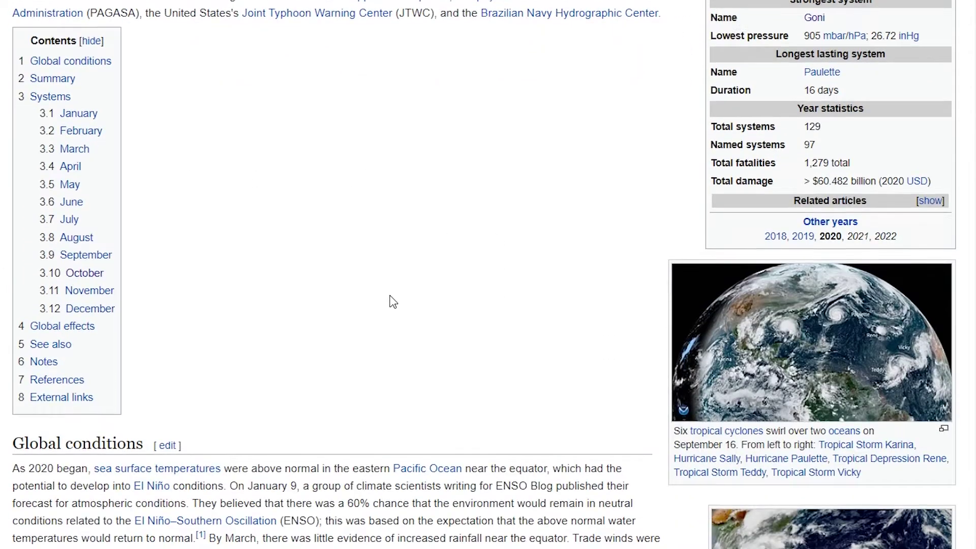
scroll(392, 301, down, 14)
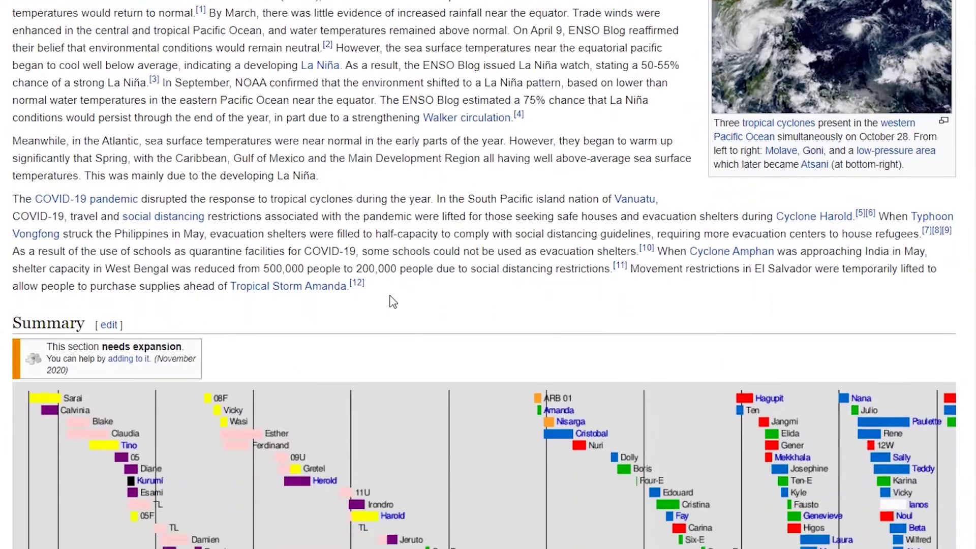
scroll(393, 301, down, 16)
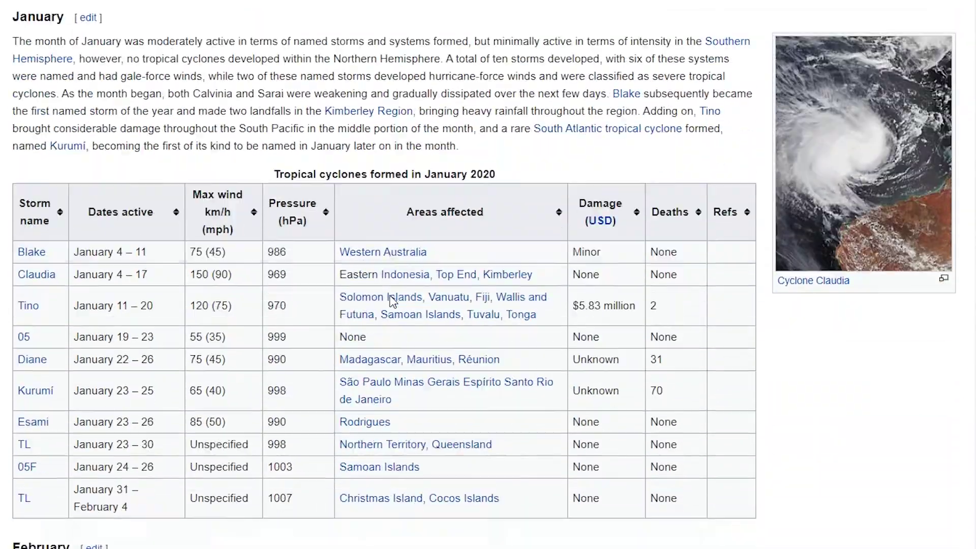
scroll(393, 301, down, 11)
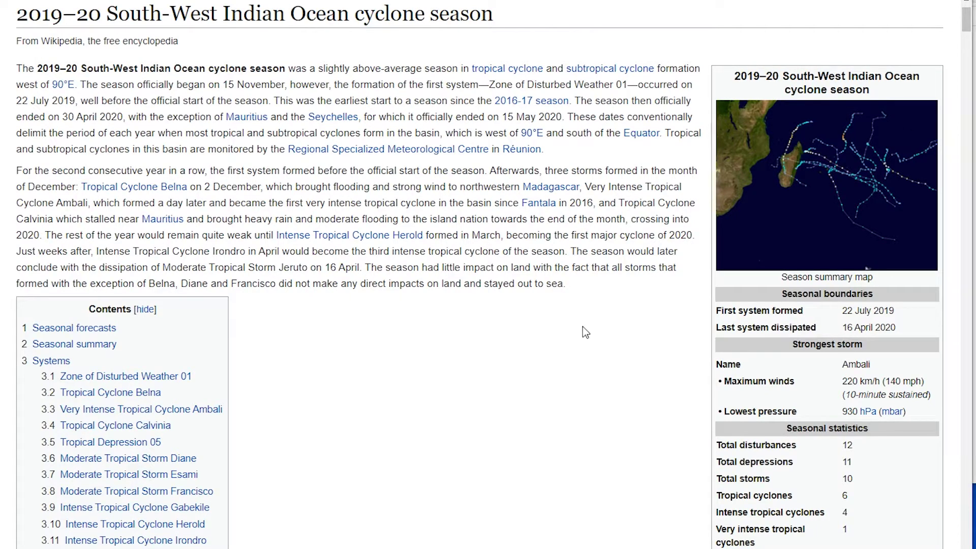
scroll(583, 326, down, 1)
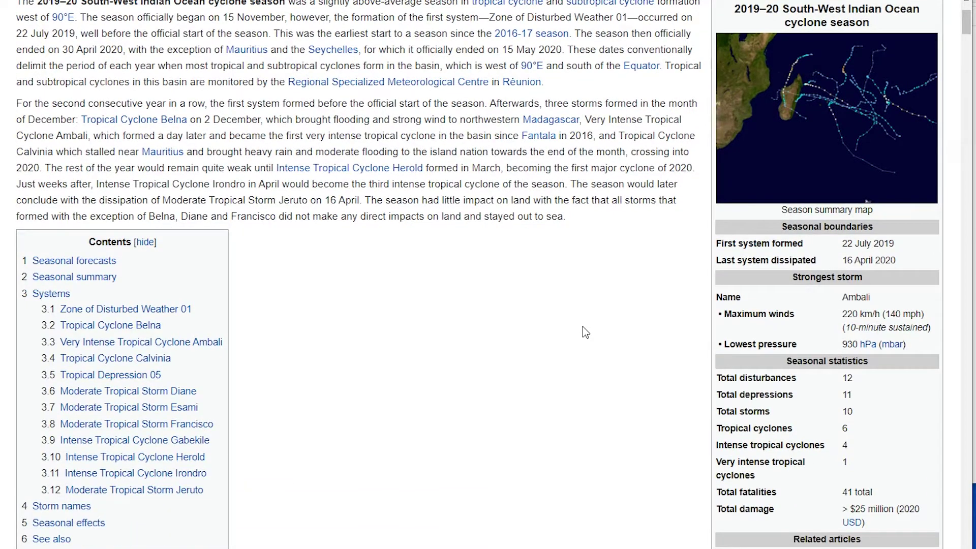
scroll(582, 327, down, 1)
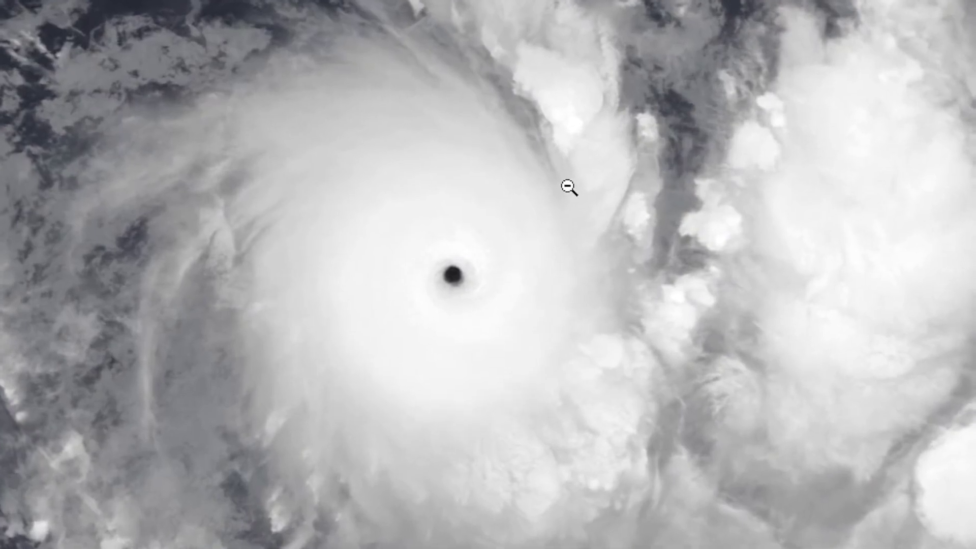
- Jump to section 3.3 Very Intense Tropical Cyclone Ambali from the Contents box
click(569, 187)
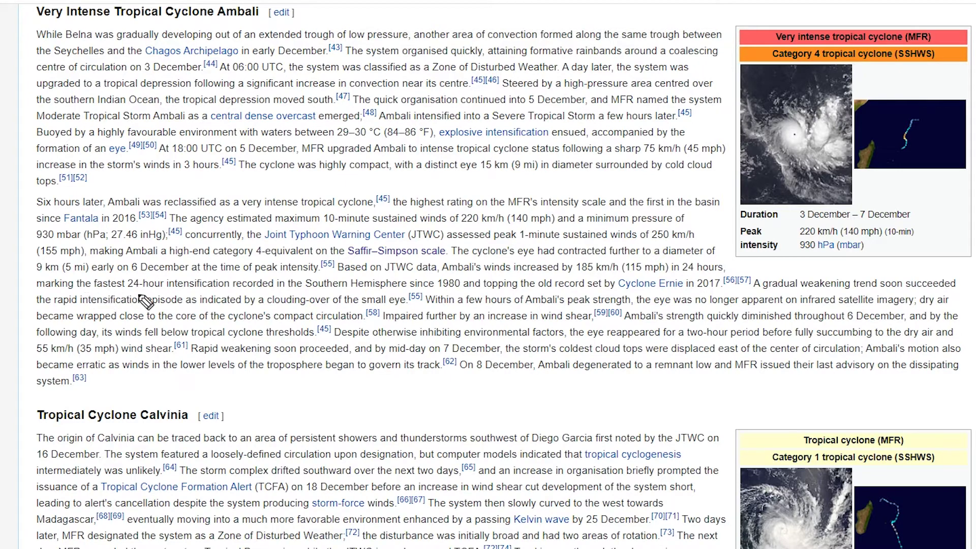
- Underline Ambali's Southern Hemisphere intensification record line in yellow with the pen
drag(253, 292, 464, 291)
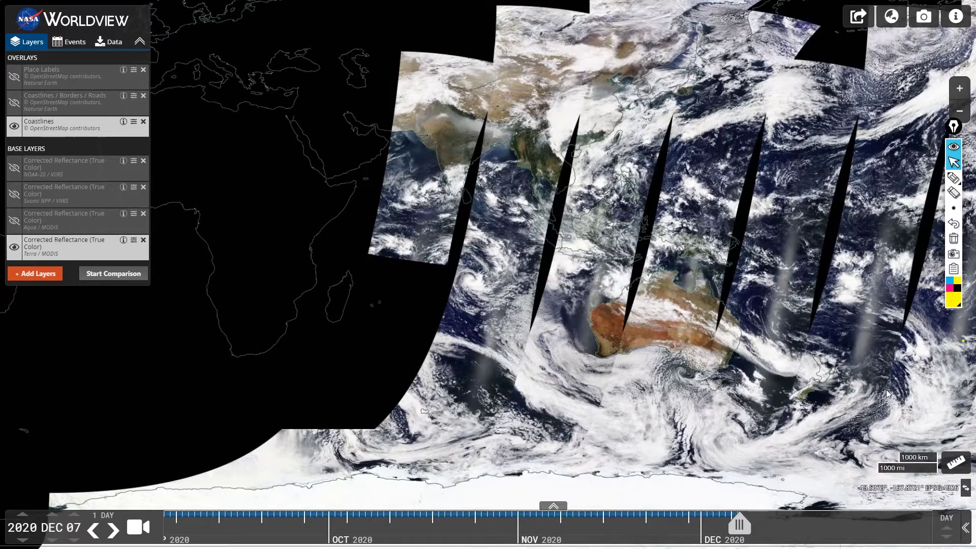
- Roll the Worldview date back to 2020 MAR 17 using the timeline and day arrow
mouse_move(953, 177)
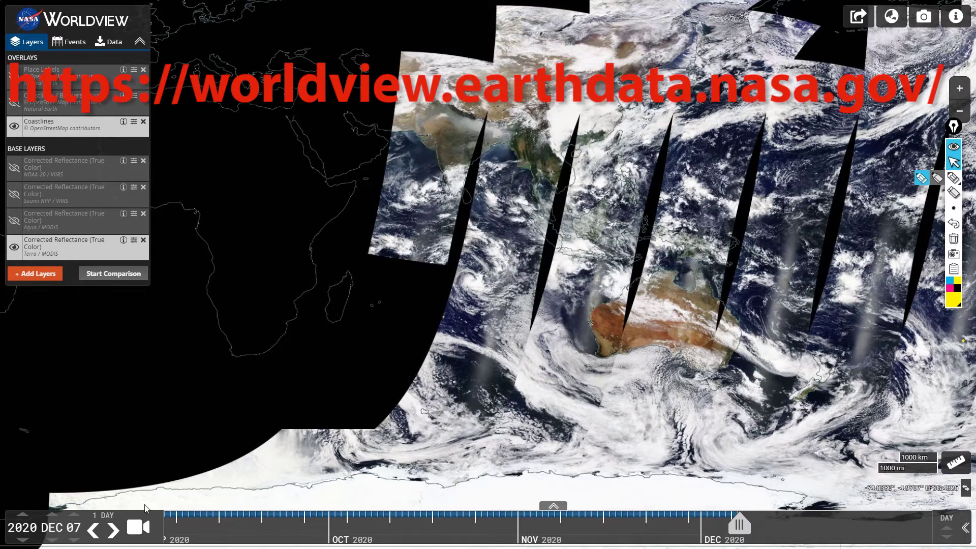
drag(51, 541, 77, 518)
click(51, 541)
click(74, 515)
click(74, 515)
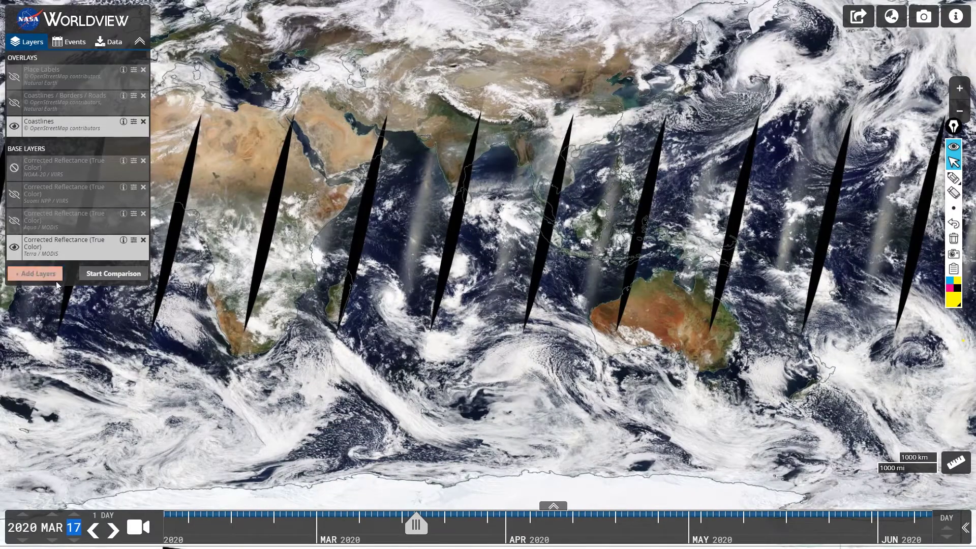
- Zoom in on the cyclone and centre its eye in the map view
scroll(389, 301, up, 5)
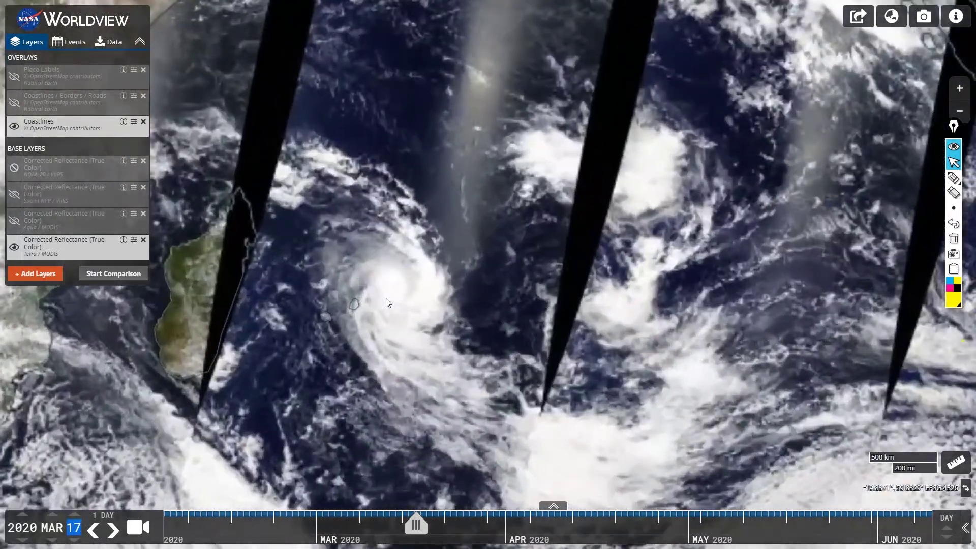
scroll(402, 283, up, 2)
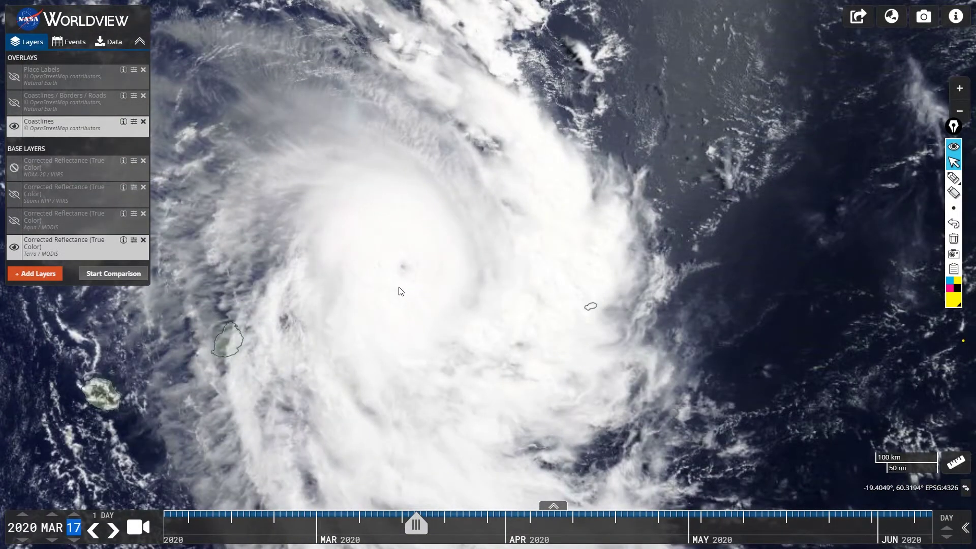
drag(446, 298, 536, 259)
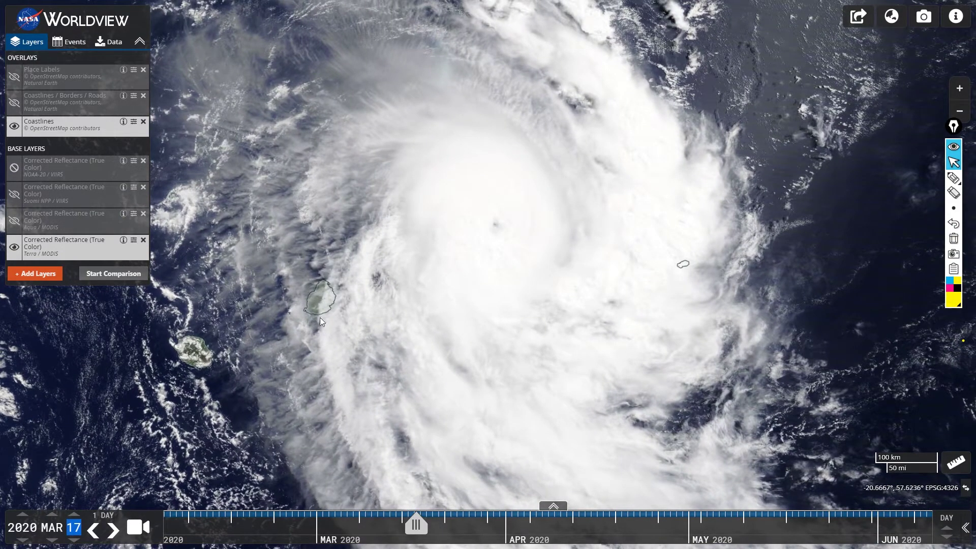
drag(513, 294, 617, 305)
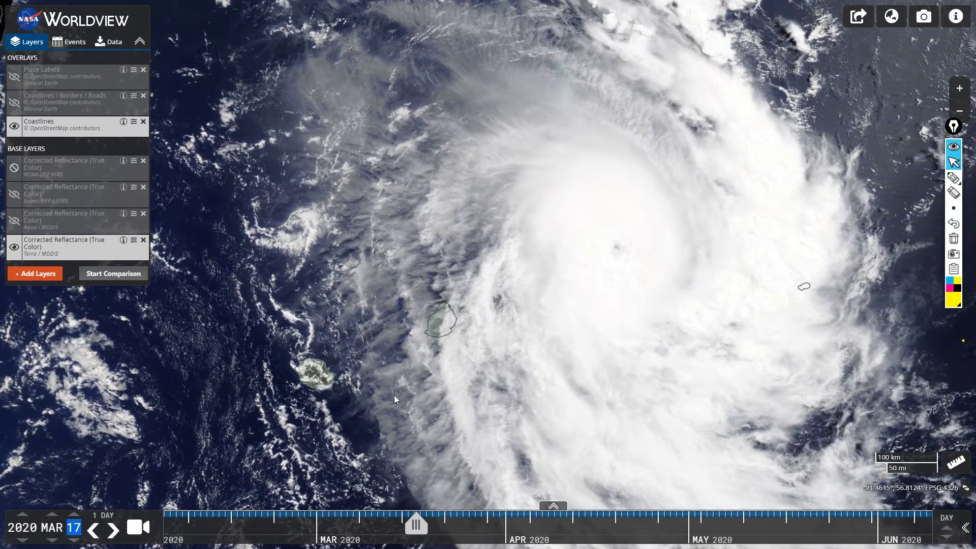
key(Right)
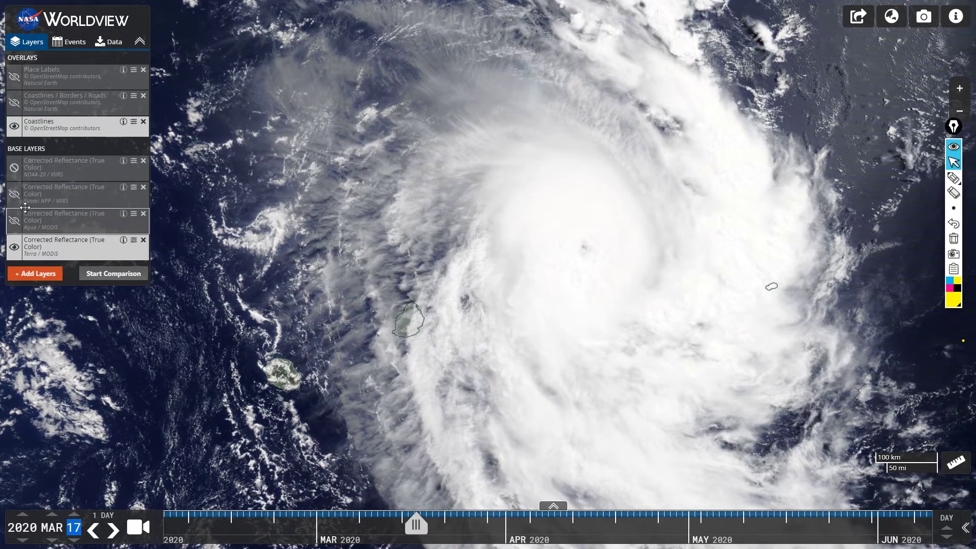
- Briefly show then hide the Suomi NPP/VIIRS and Aqua/MODIS layers, keeping Terra imagery
click(14, 195)
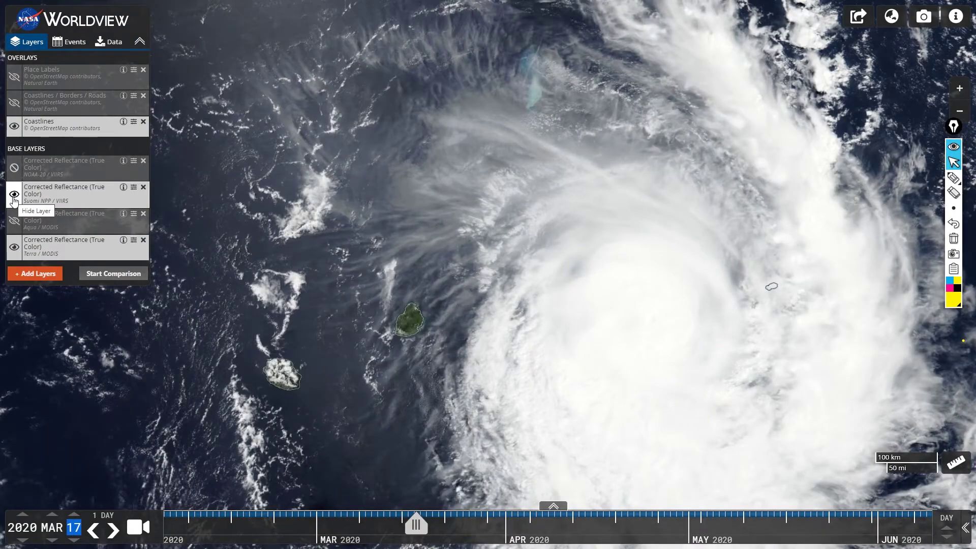
click(14, 195)
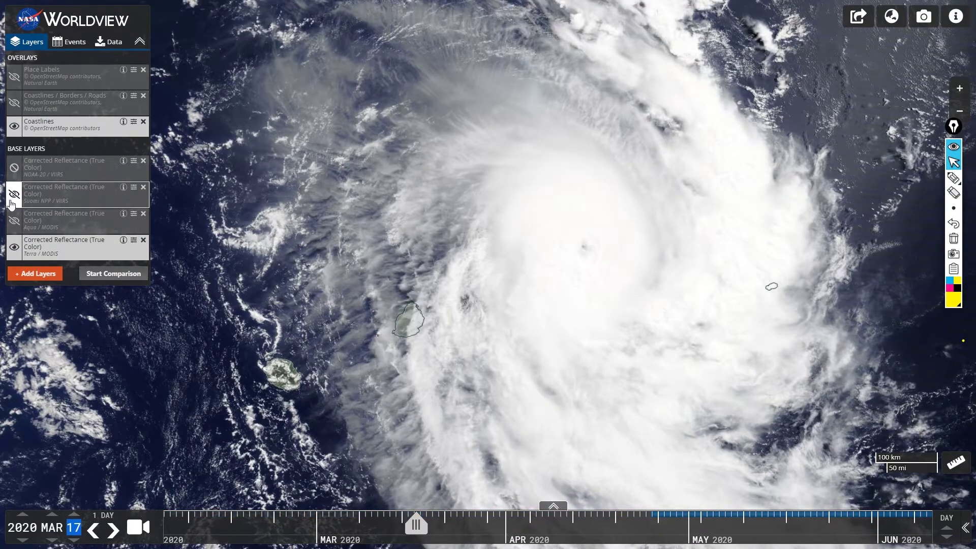
click(10, 222)
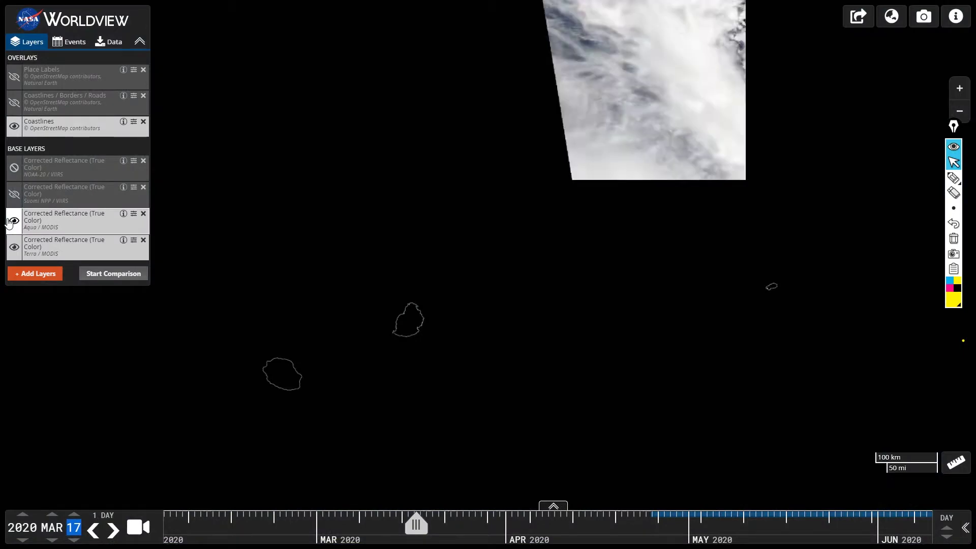
click(9, 222)
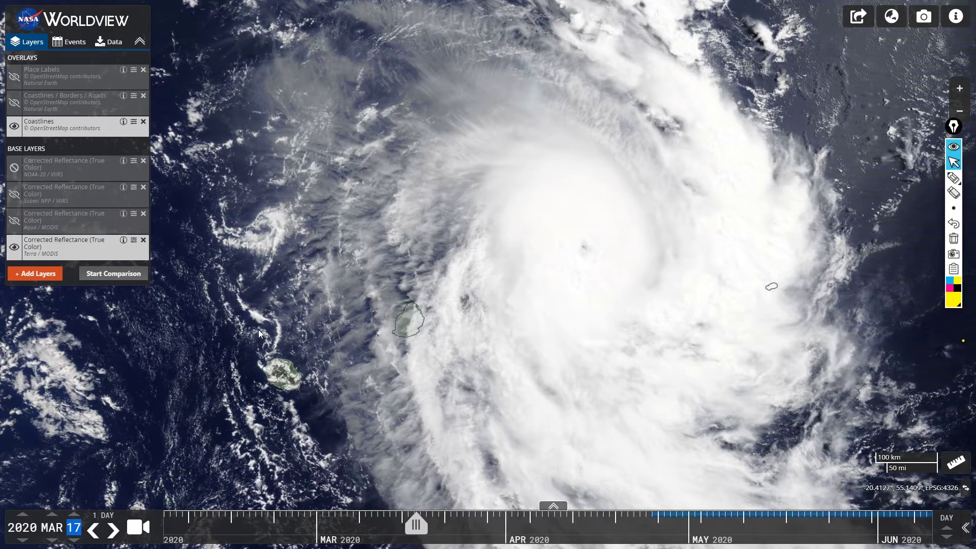
- Collapse the layer list and recentre Herold east of Mauritius and Réunion
drag(539, 355, 518, 365)
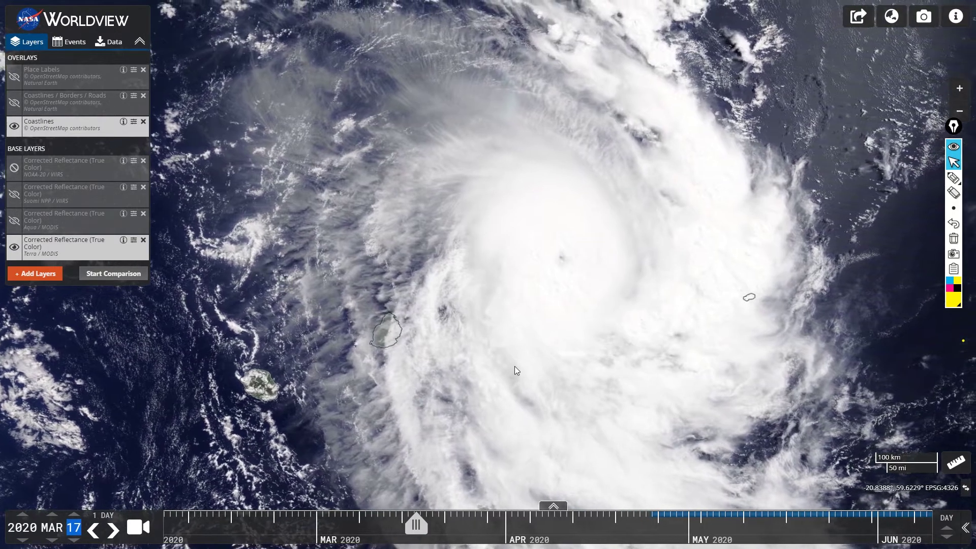
click(138, 43)
drag(542, 269, 482, 255)
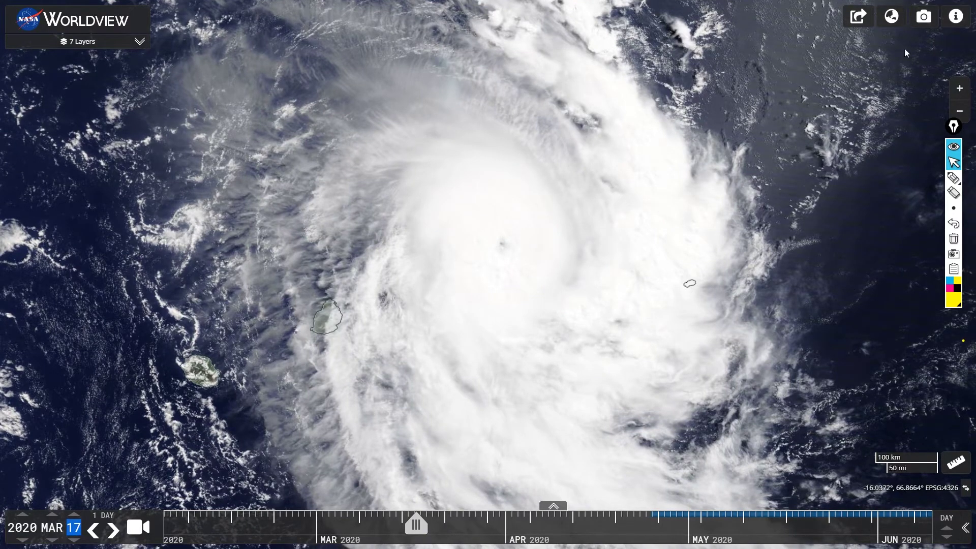
- Crop a snapshot box around Herold, Mauritius and Réunion and download it as 500m JPEG
click(924, 17)
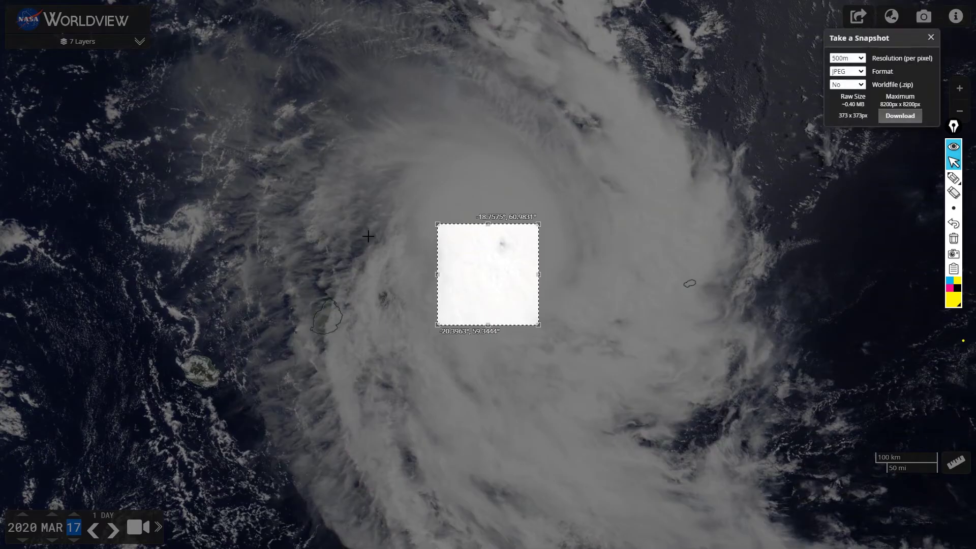
drag(437, 223, 78, 49)
drag(537, 325, 831, 496)
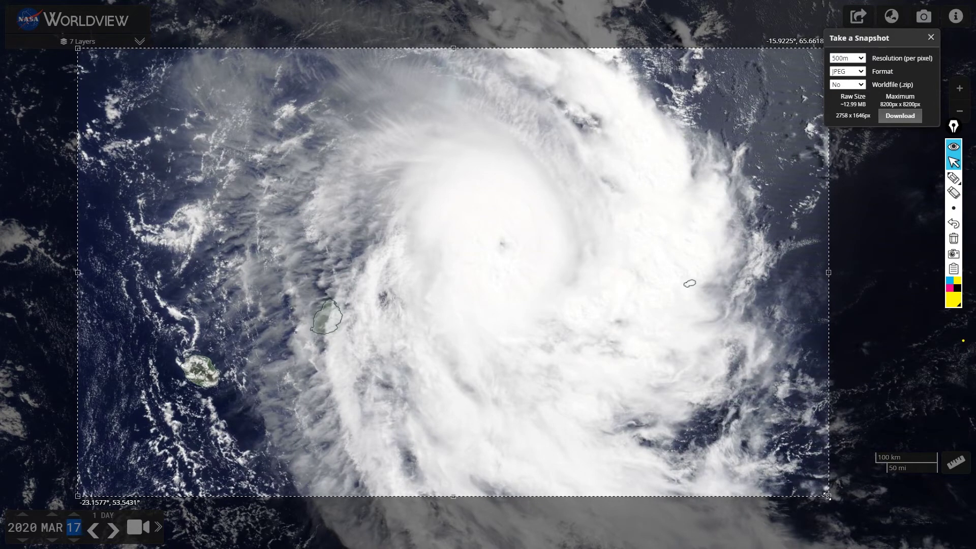
drag(827, 496, 826, 497)
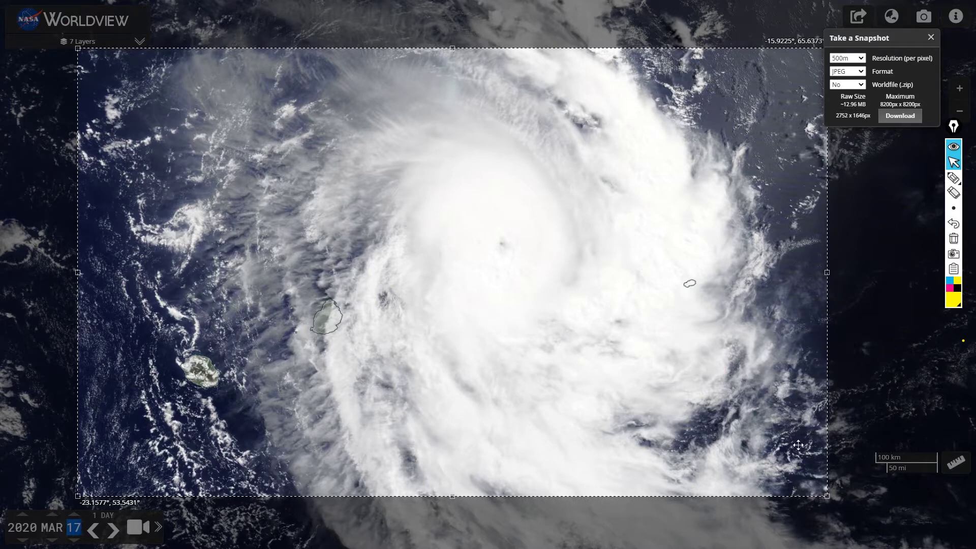
drag(826, 496, 746, 447)
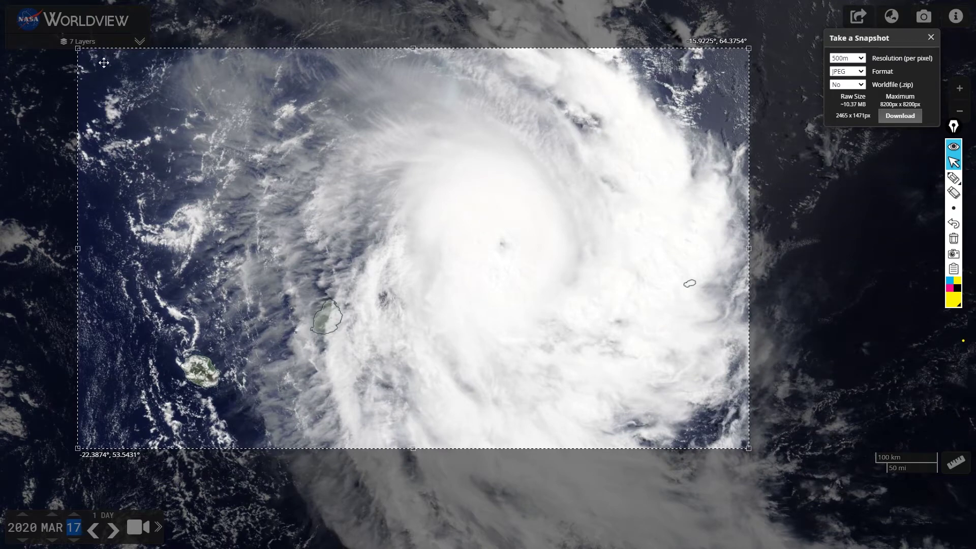
drag(77, 49, 161, 97)
drag(351, 178, 351, 160)
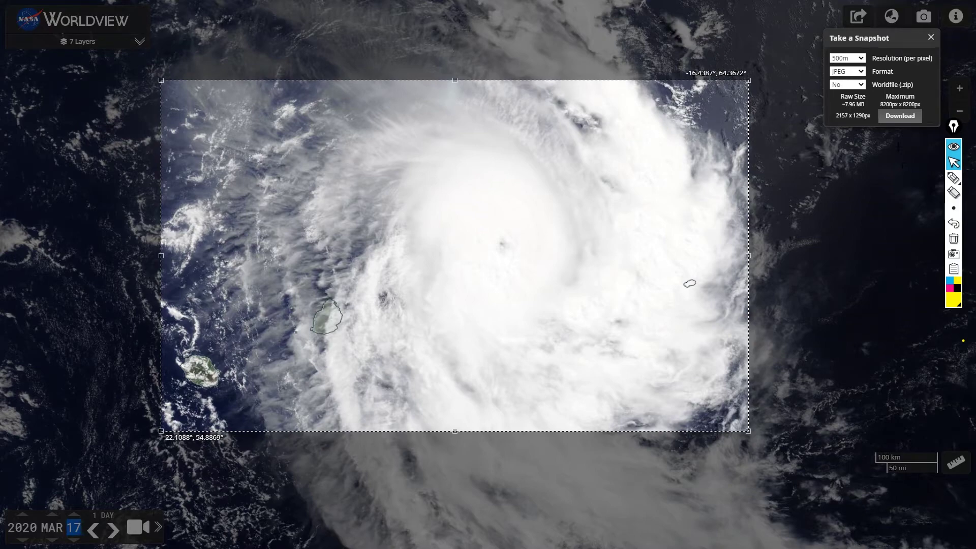
click(901, 116)
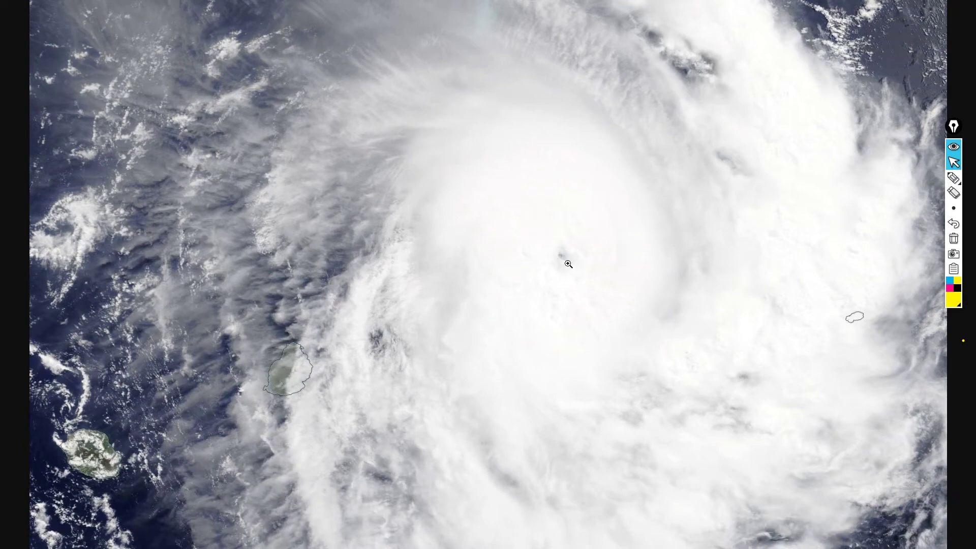
click(567, 273)
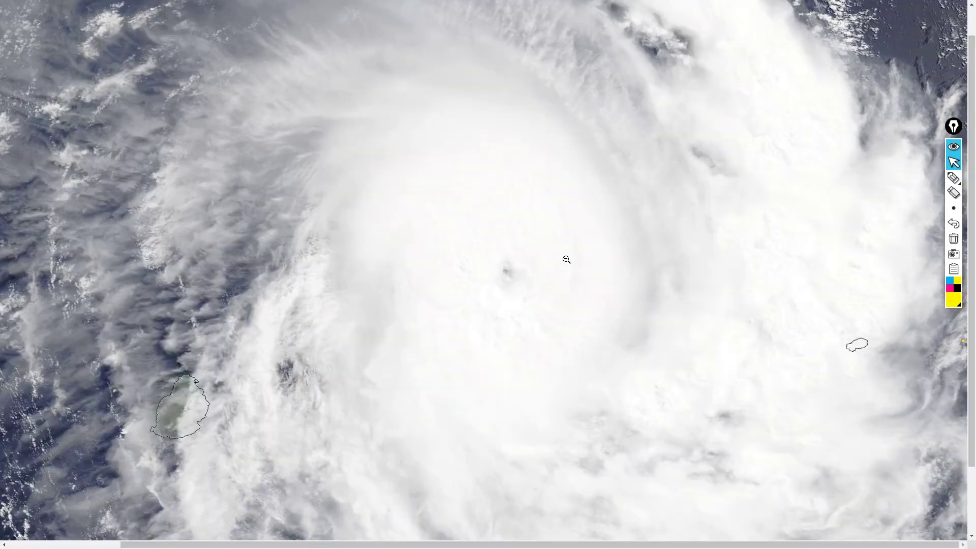
click(806, 294)
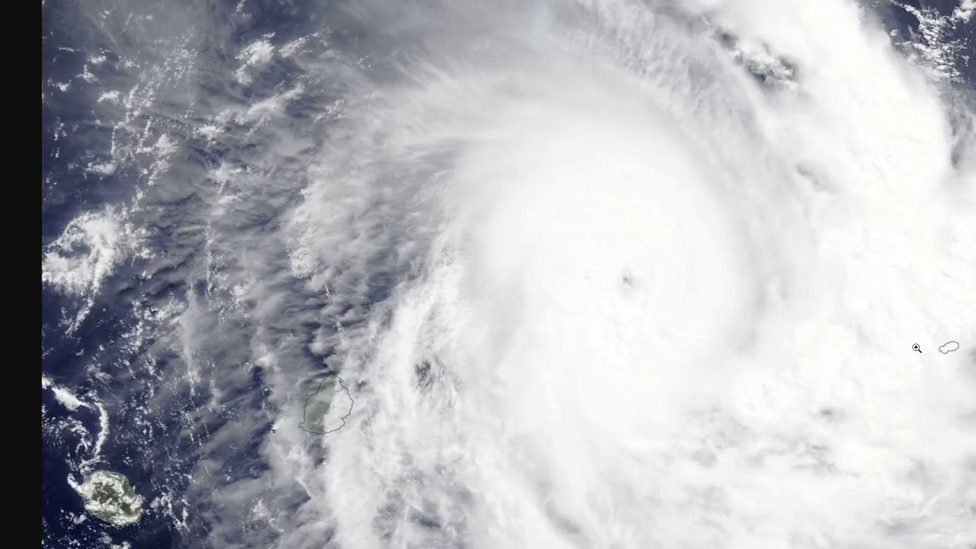
right_click(730, 252)
click(752, 275)
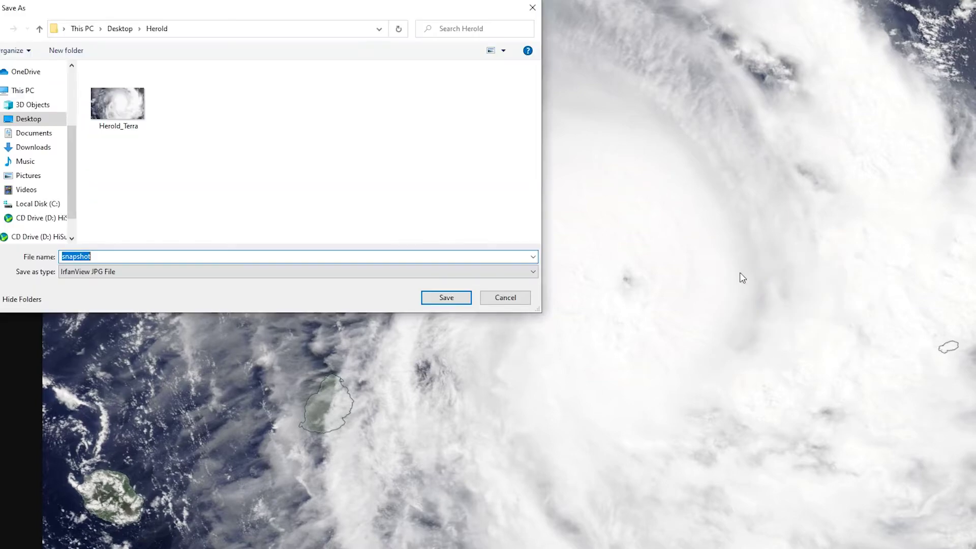
click(506, 299)
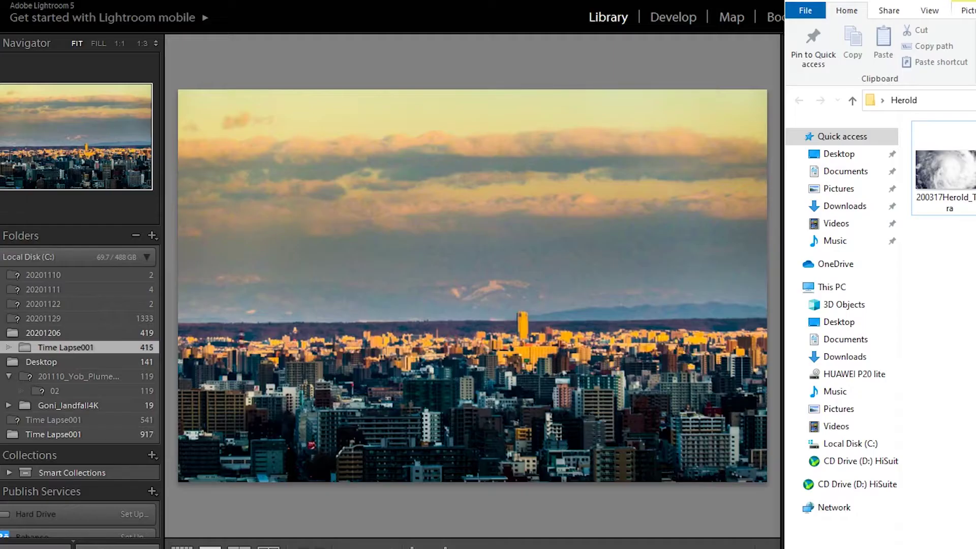
click(952, 176)
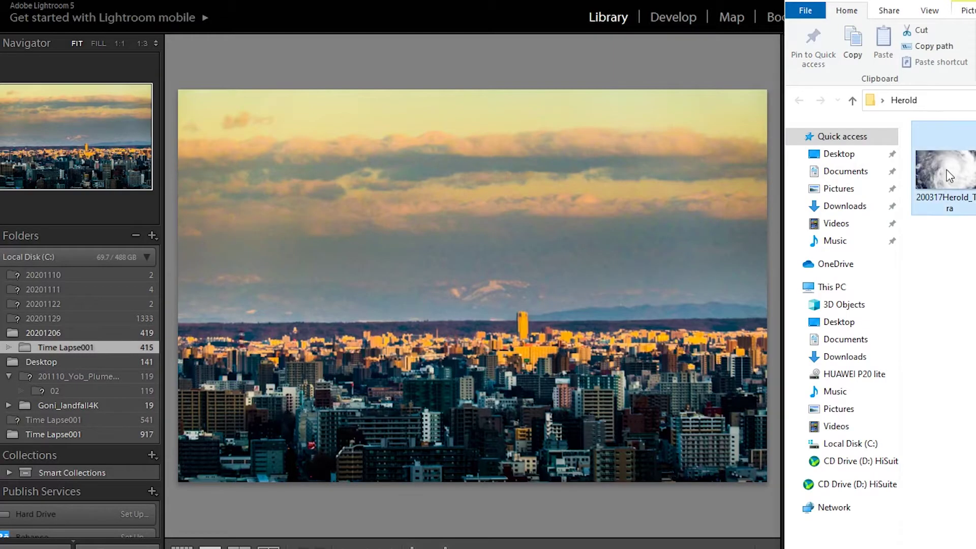
drag(399, 231, 398, 231)
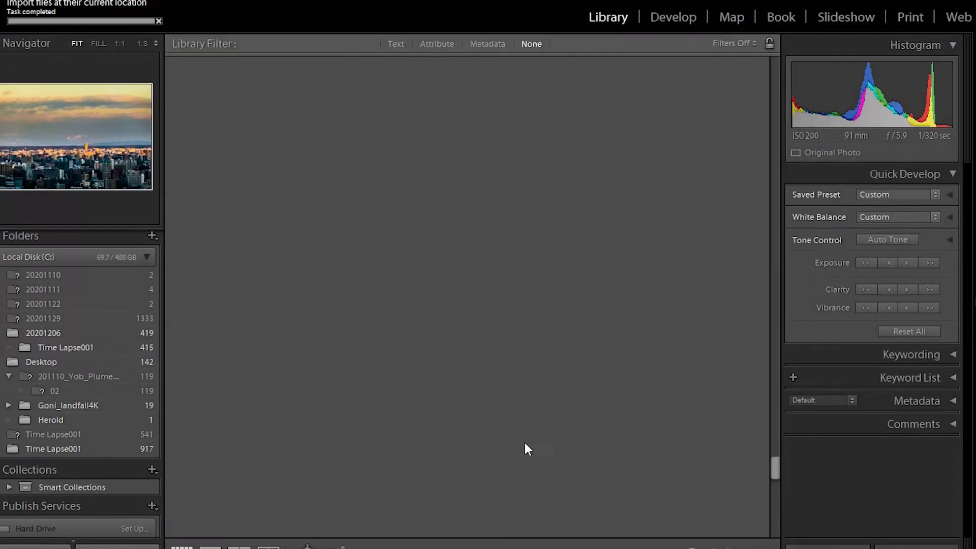
double_click(234, 124)
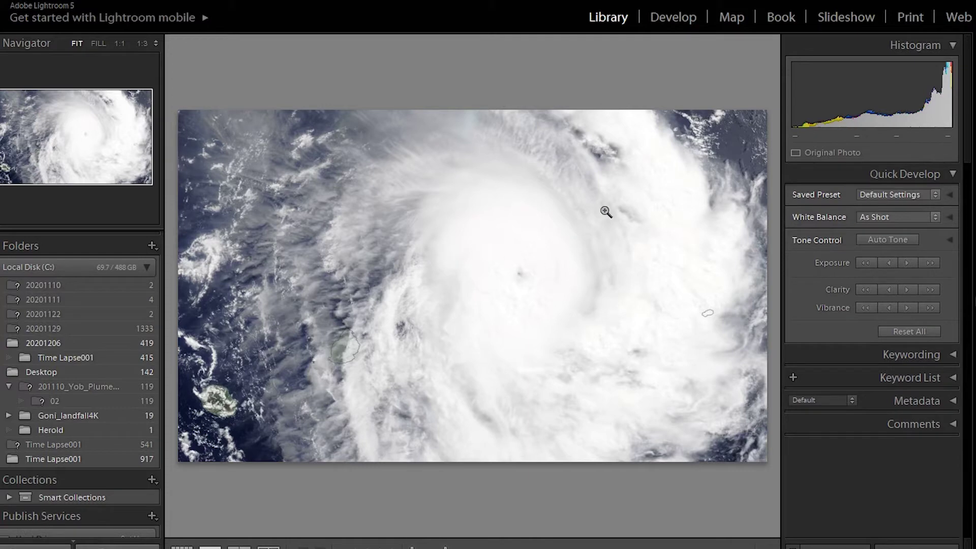
click(682, 15)
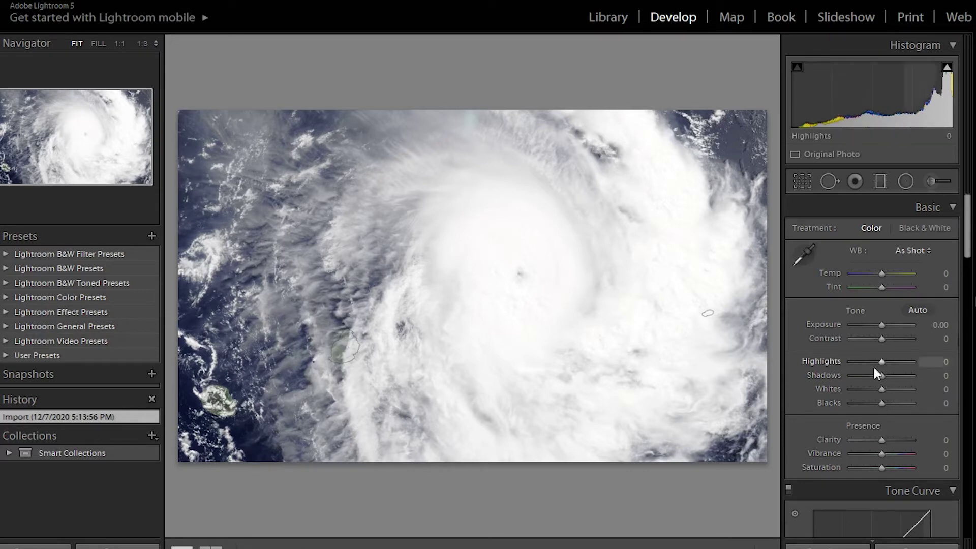
- Set Exposure −0.71, Highlights −71, Shadows +100, Clarity +67, Vibrance +29, Saturation +12
drag(882, 362, 859, 360)
drag(879, 327, 878, 322)
mouse_move(882, 454)
mouse_down()
mouse_move(896, 468)
mouse_move(886, 468)
mouse_up()
drag(882, 439, 902, 439)
mouse_move(880, 340)
mouse_down()
mouse_move(891, 339)
mouse_move(881, 338)
mouse_up()
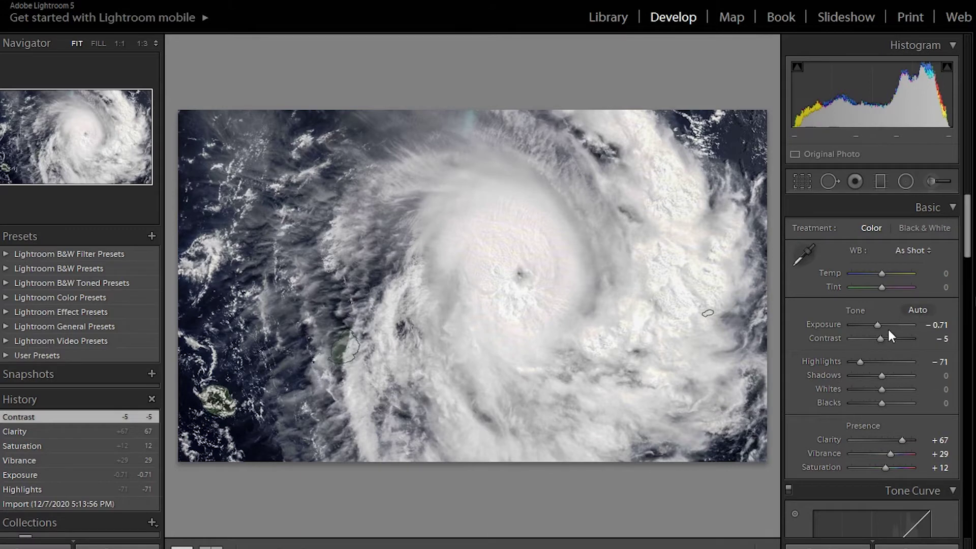
drag(886, 338, 888, 340)
drag(884, 379, 915, 377)
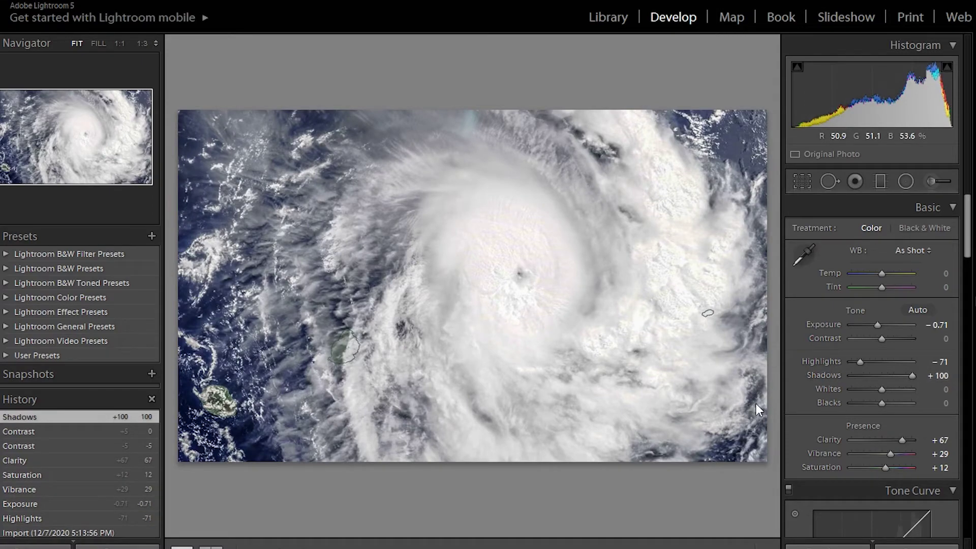
key(f)
click(12, 13)
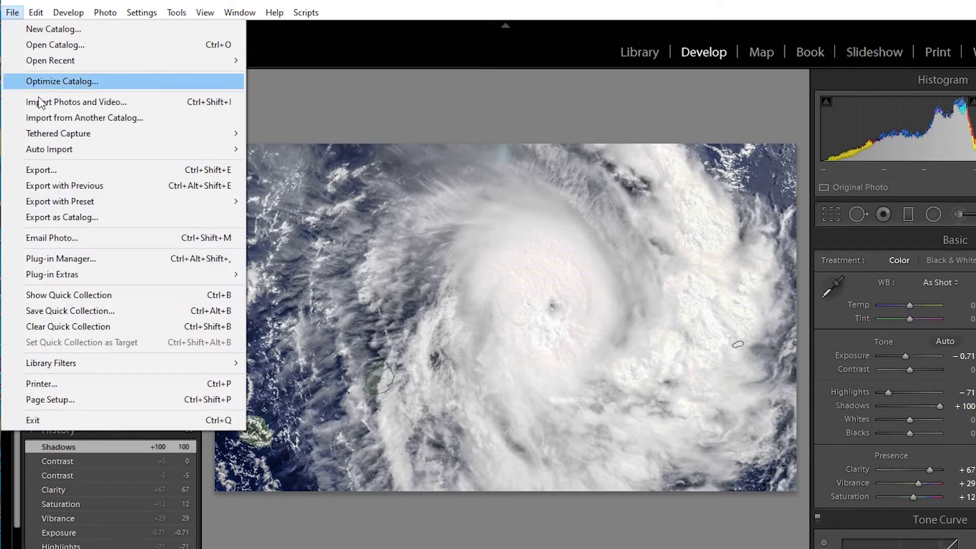
- Open the Export One File dialog for the edited Herold image
click(56, 170)
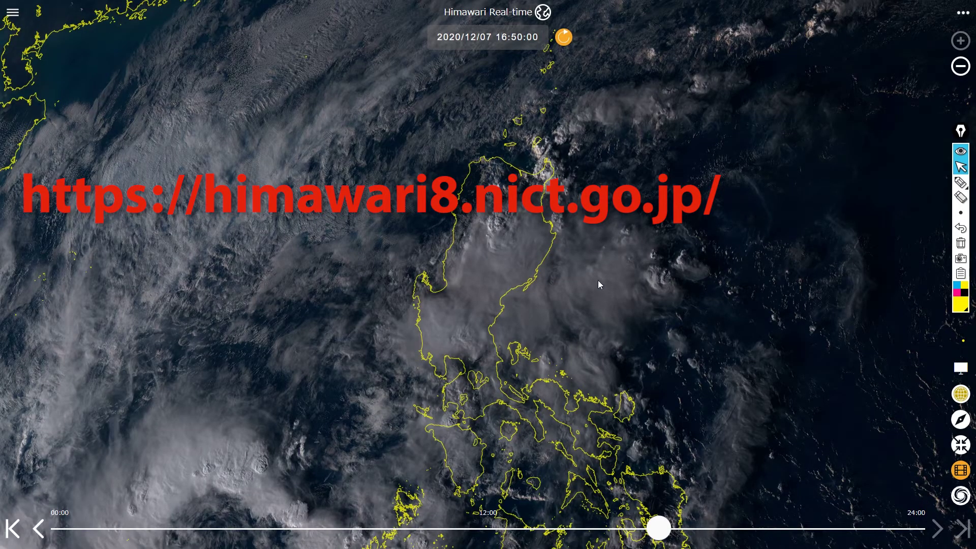
- Zoom out and pan the globe to bring Indochina and the Philippines into view
scroll(547, 306, down, 5)
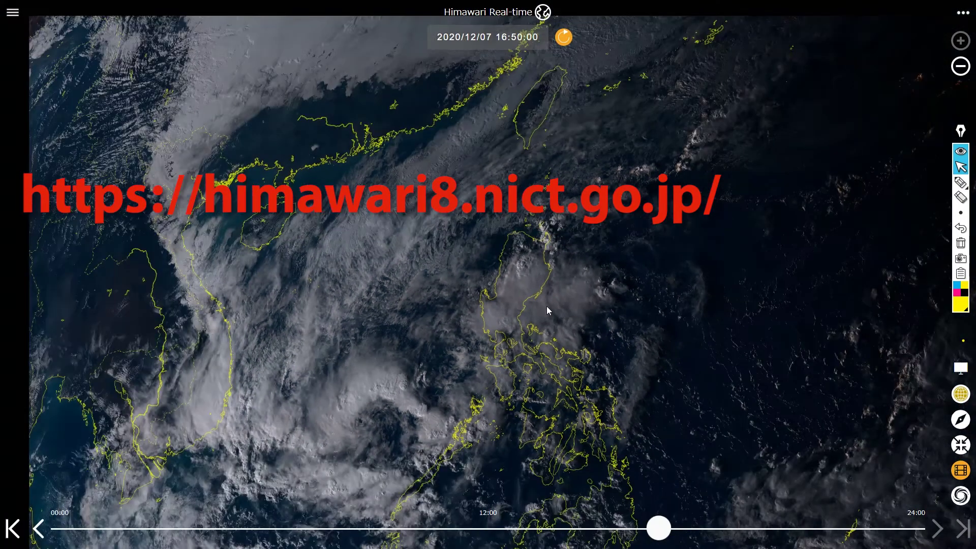
scroll(547, 306, down, 3)
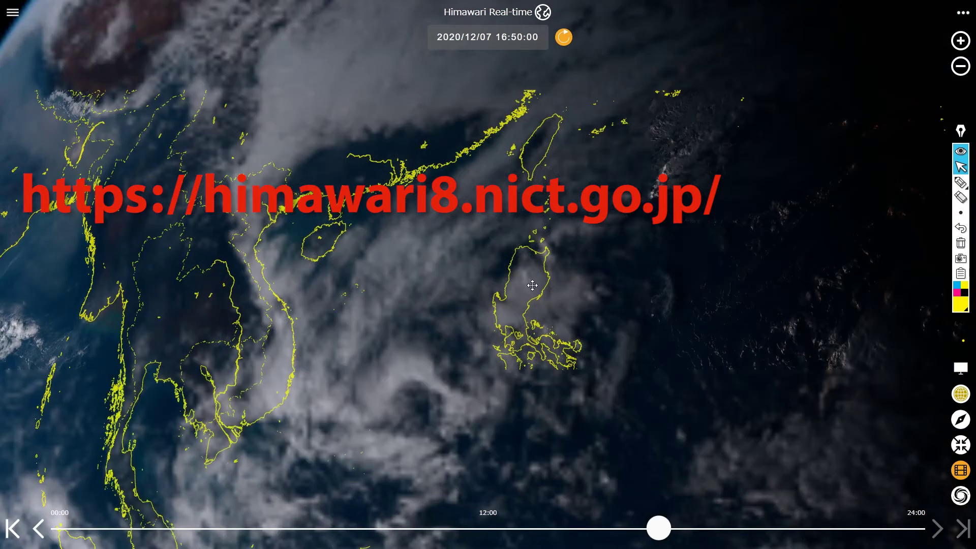
drag(392, 328, 641, 226)
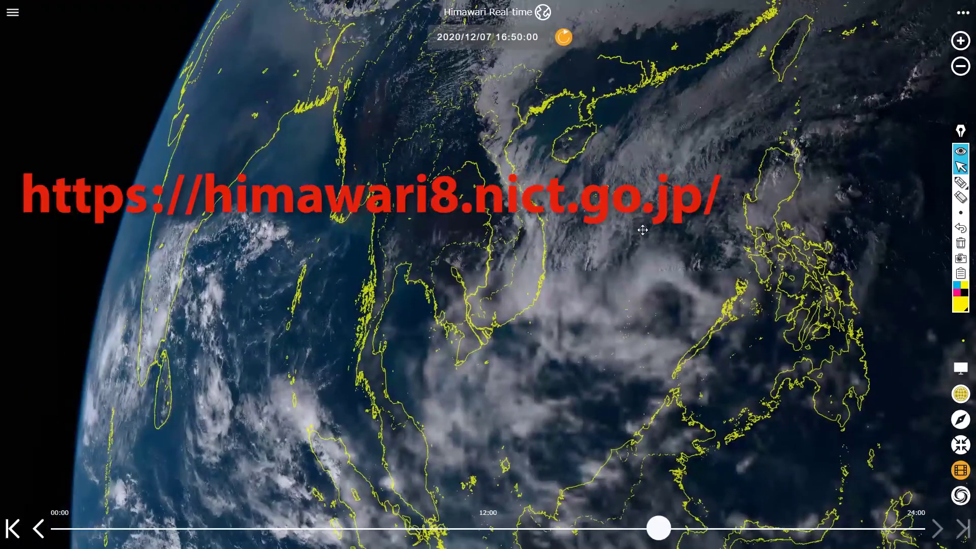
- Set the Himawari imagery date back to 17 March 2020 in the calendar
click(477, 40)
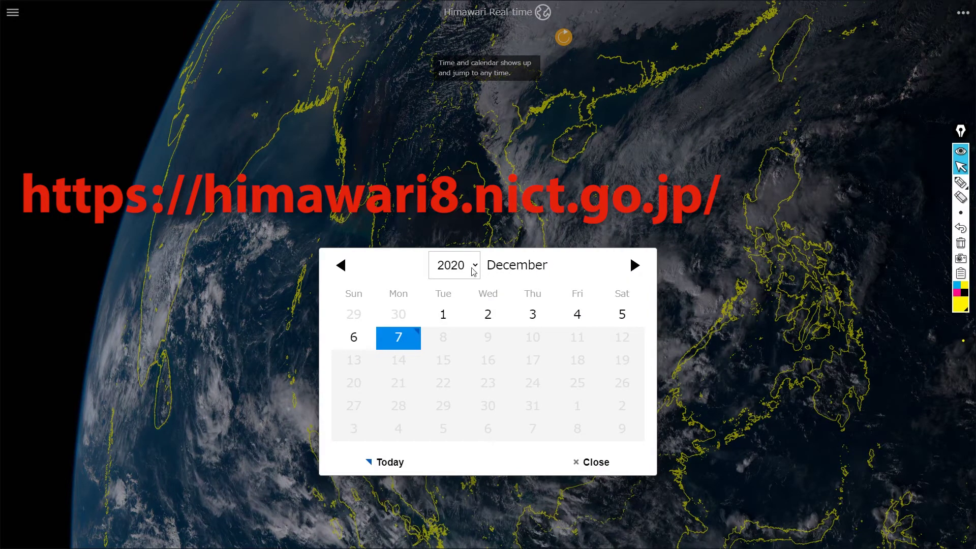
click(341, 265)
click(340, 267)
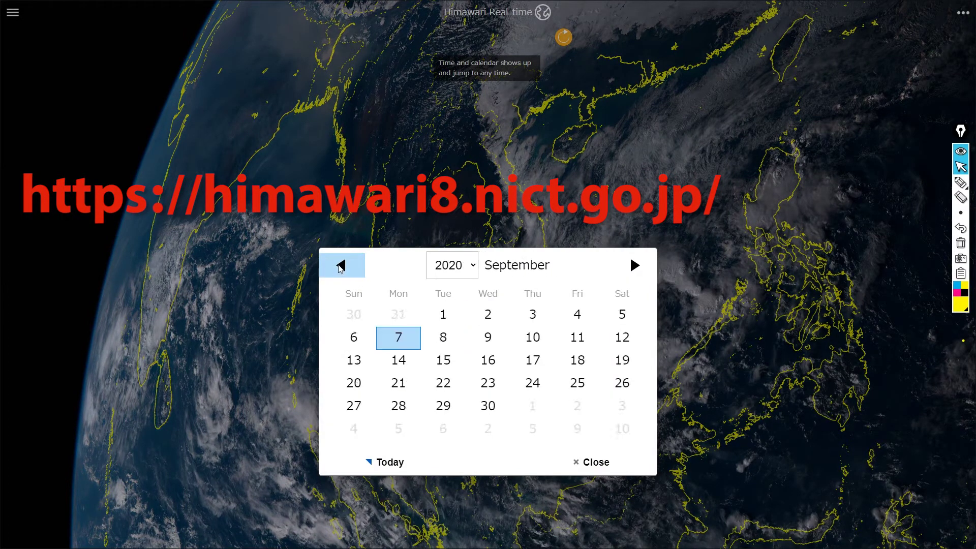
click(340, 266)
click(340, 267)
click(340, 267)
click(341, 267)
click(340, 266)
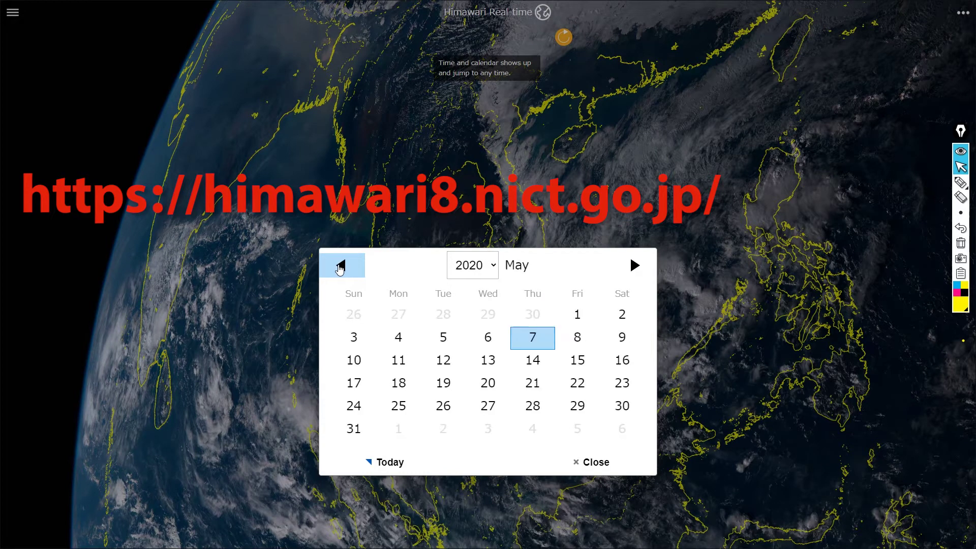
click(340, 267)
click(340, 266)
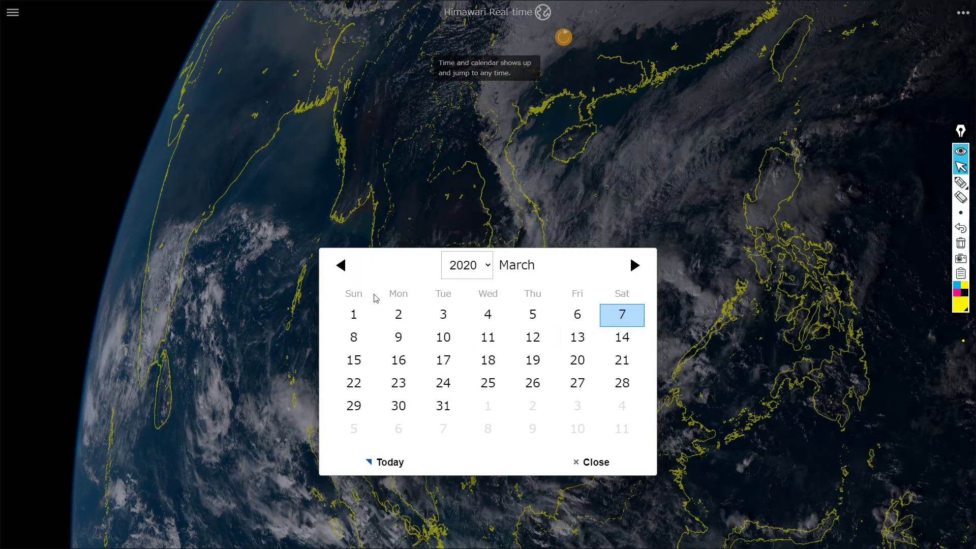
click(443, 361)
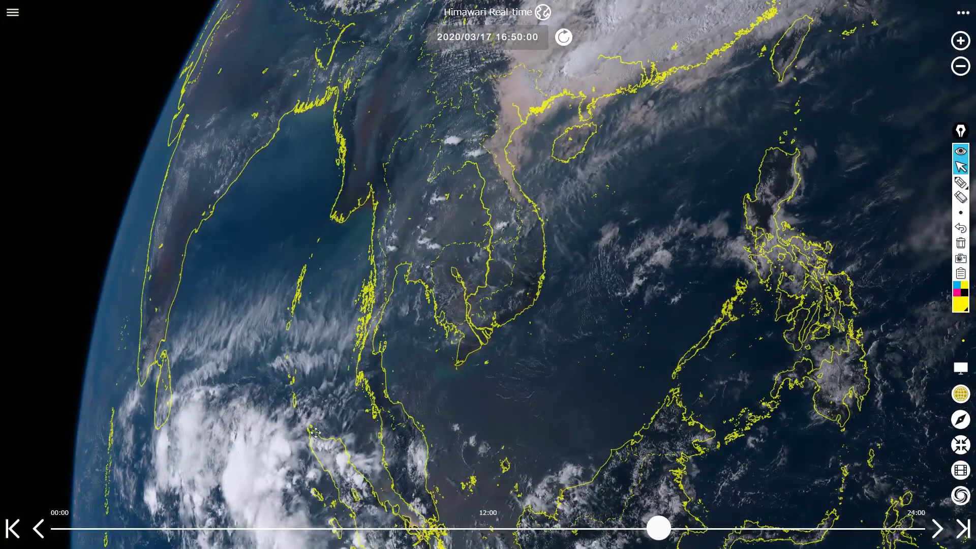
- Pan along the Earth's limb west of Australia in the 17 March imagery, then zoom out to the full Asia–Australia disc
drag(324, 416, 545, 189)
drag(463, 414, 546, 169)
drag(540, 390, 301, 124)
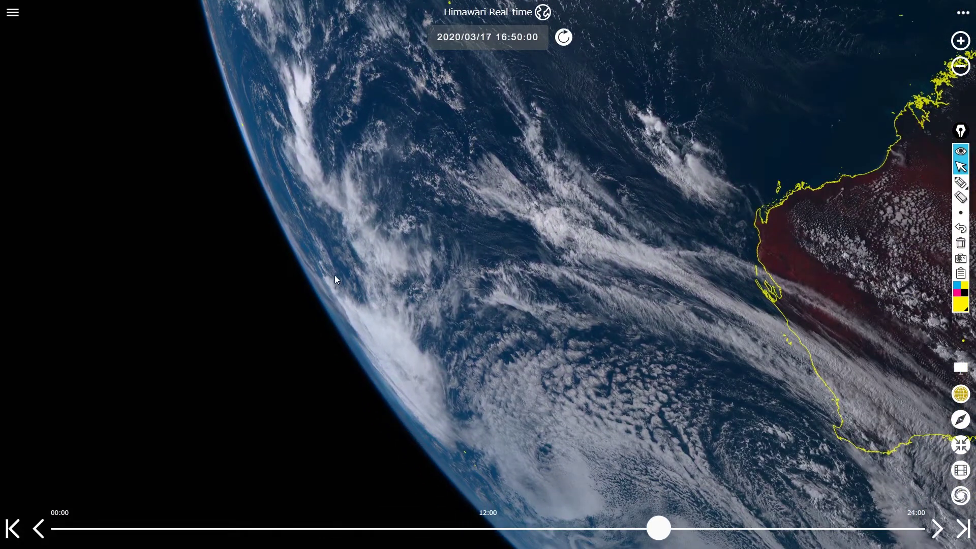
drag(368, 323, 544, 343)
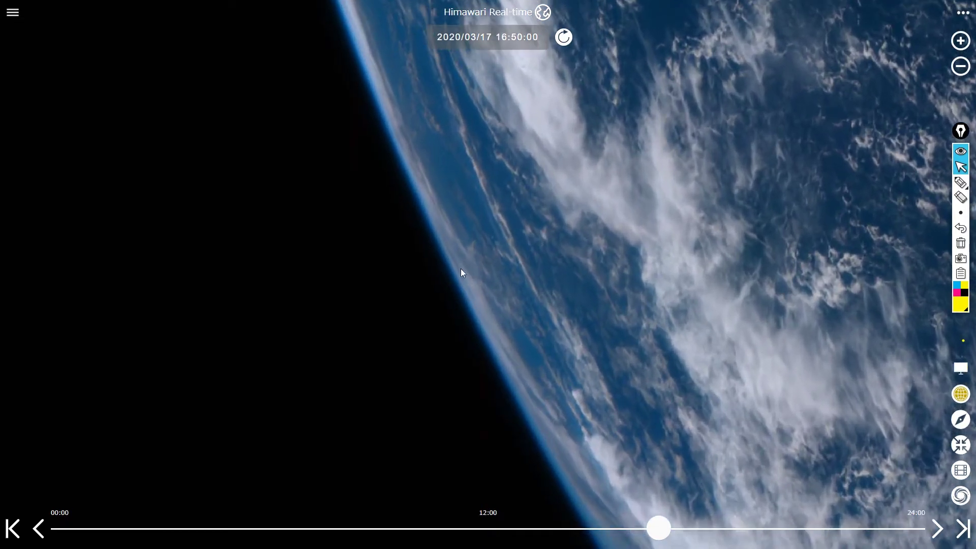
drag(460, 272, 517, 229)
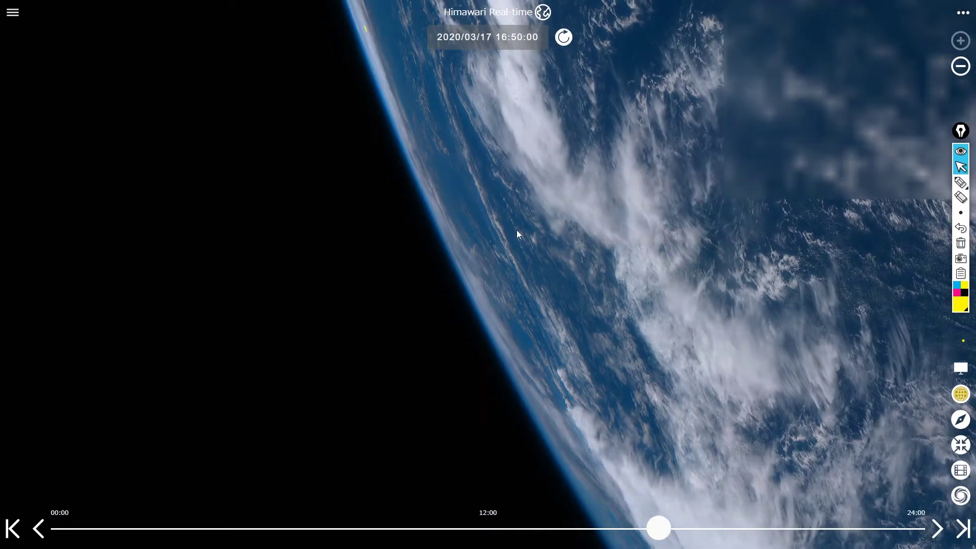
drag(455, 178, 588, 353)
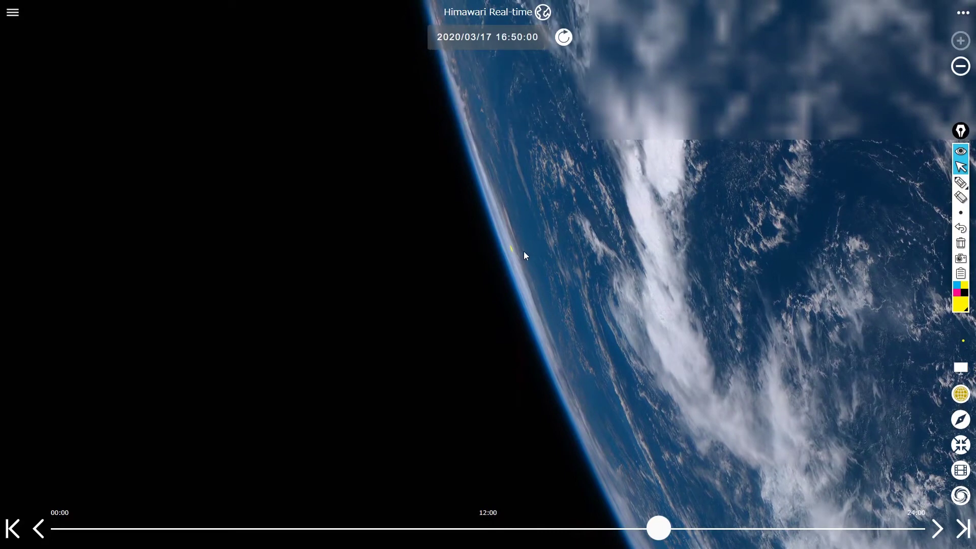
drag(525, 182, 533, 153)
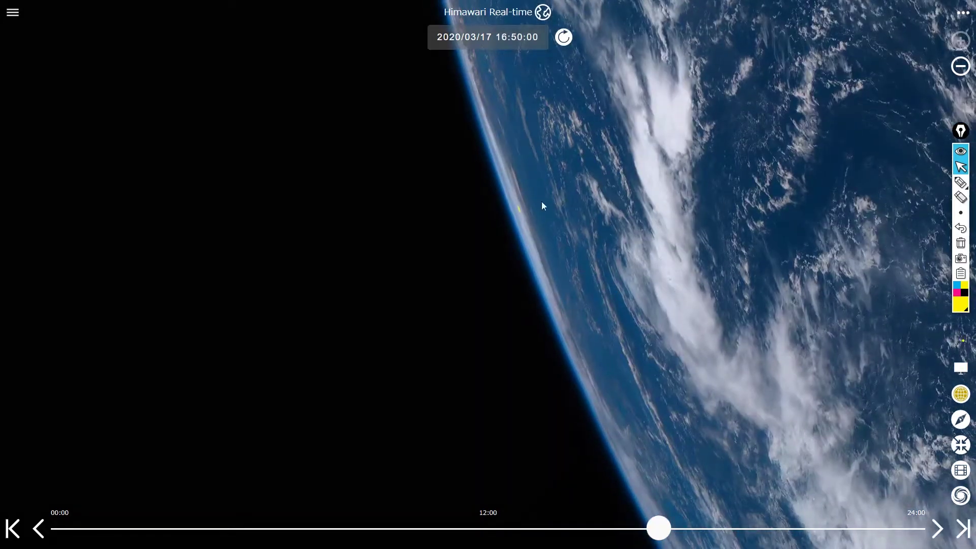
drag(608, 392, 484, 138)
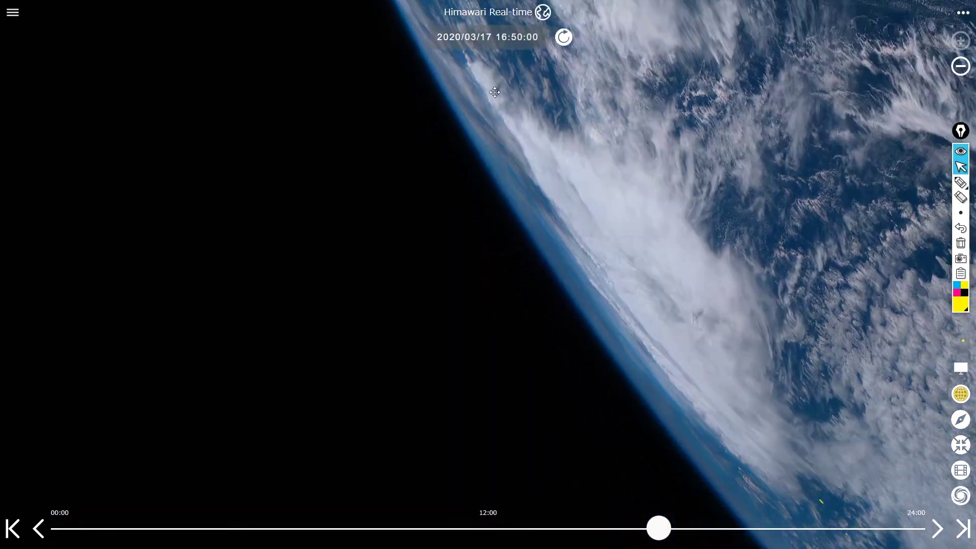
scroll(858, 257, down, 10)
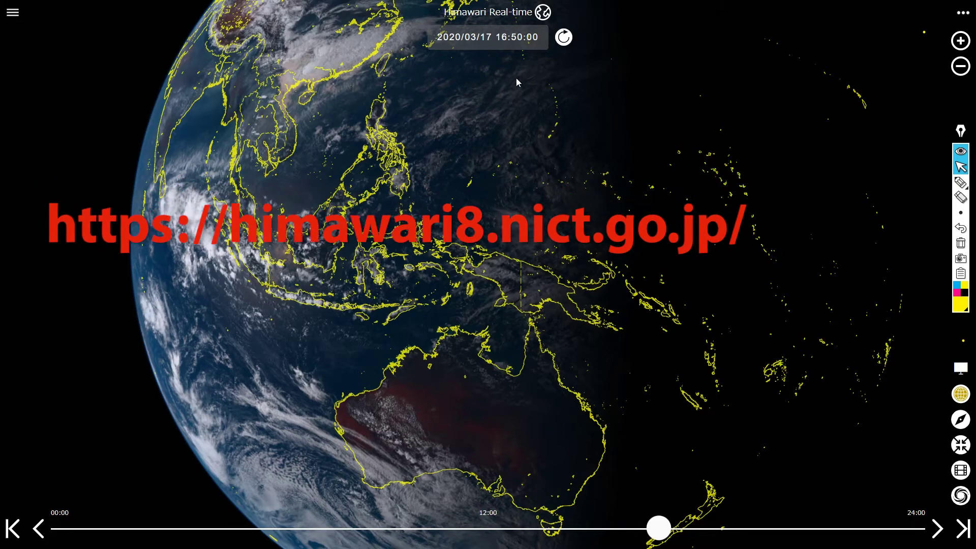
- Switch the Himawari imagery date to 8 February 2020
click(482, 43)
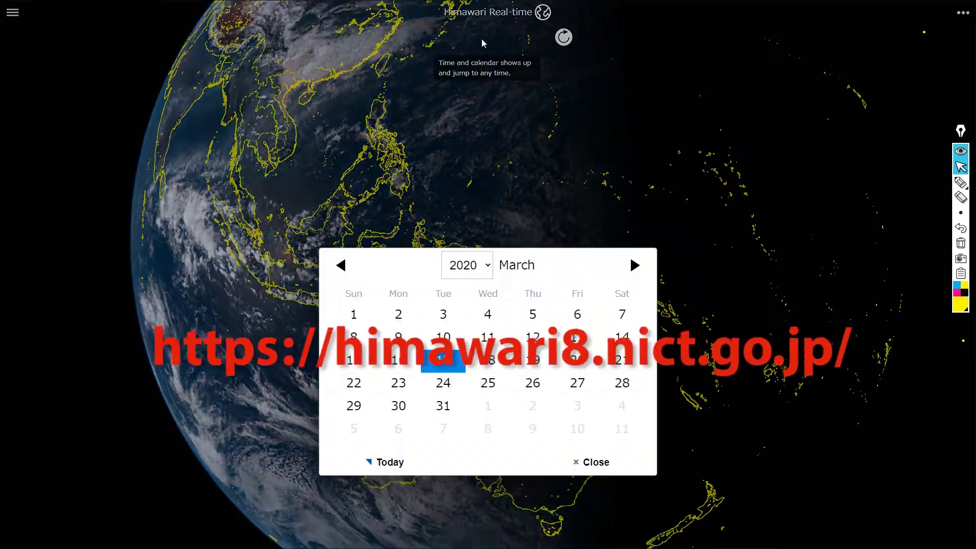
click(341, 264)
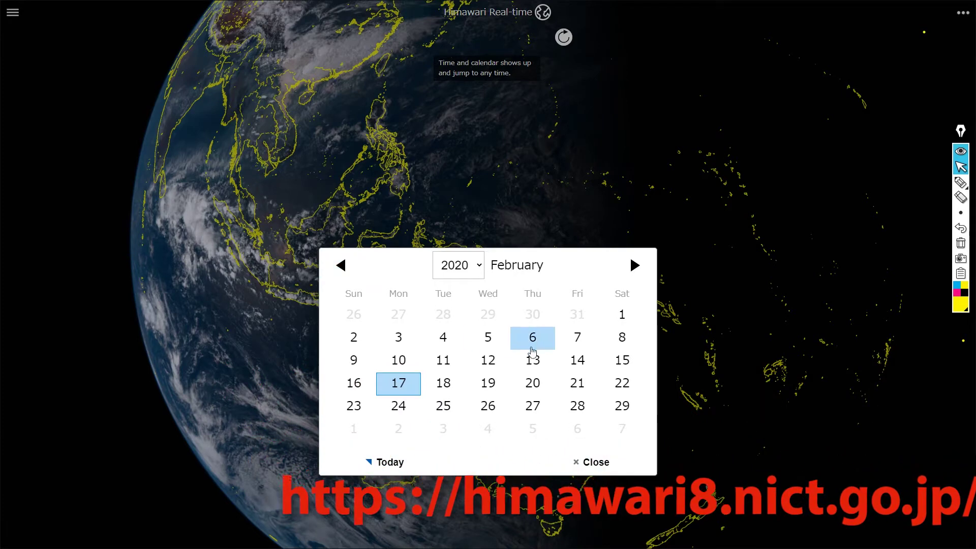
click(619, 337)
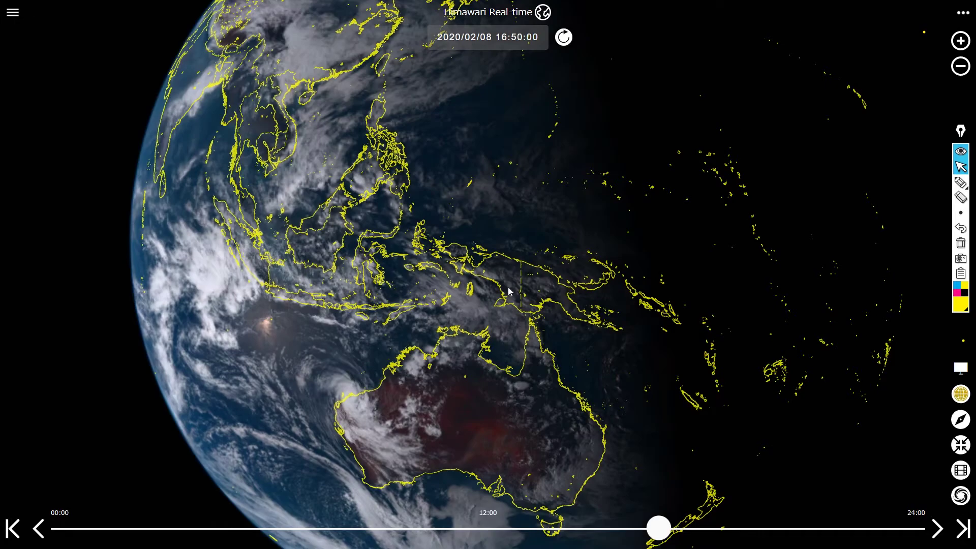
- Zoom in and centre Cyclone Damien's spiral on the Western Australian coast
scroll(347, 403, up, 5)
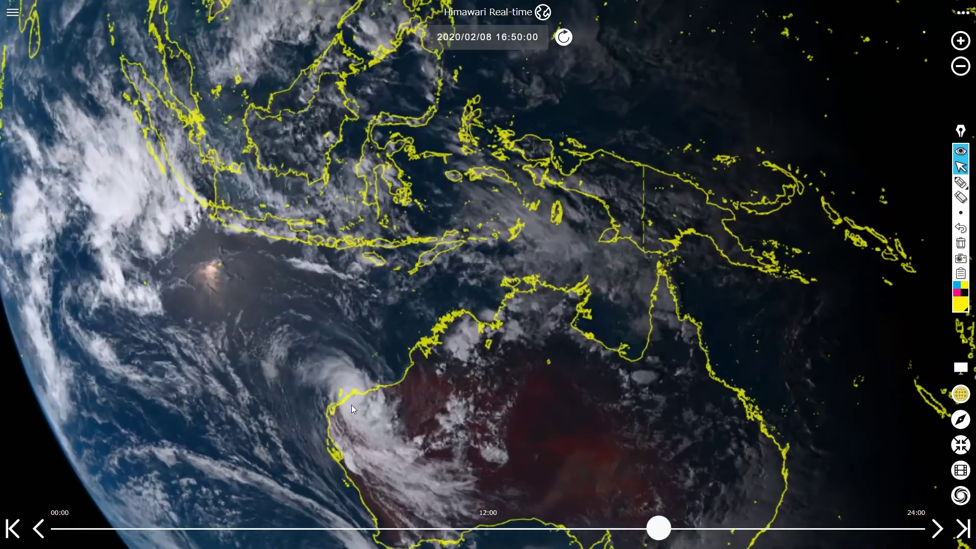
scroll(354, 409, up, 5)
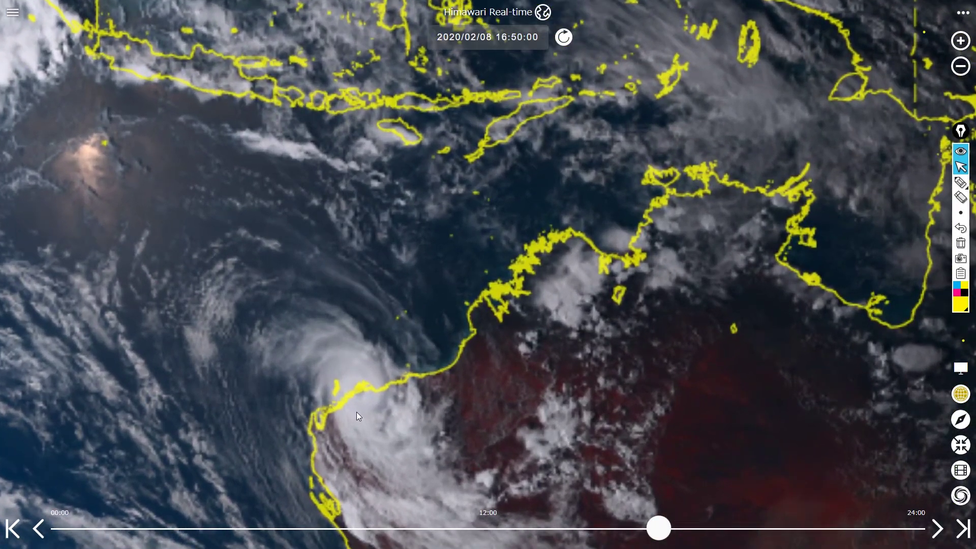
scroll(358, 409, up, 5)
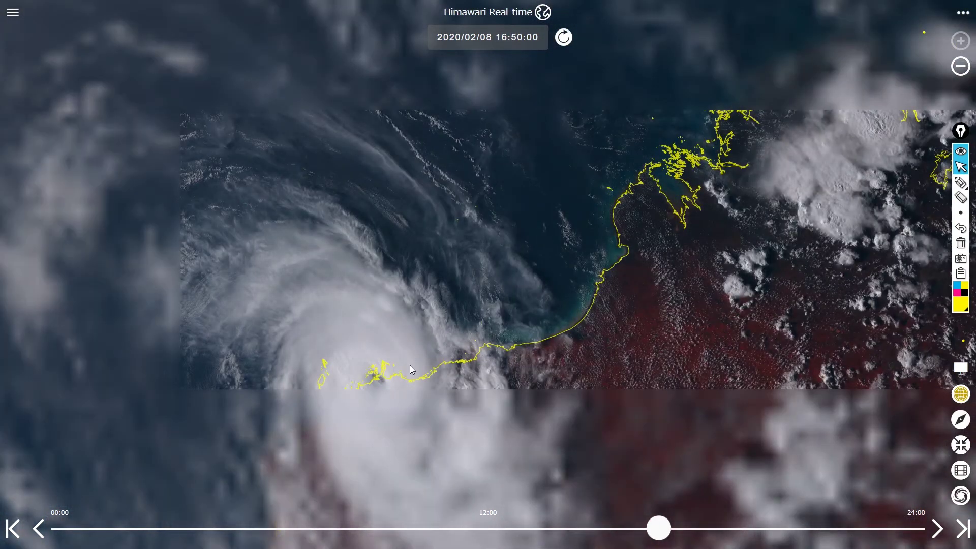
drag(411, 368, 522, 268)
scroll(520, 265, up, 3)
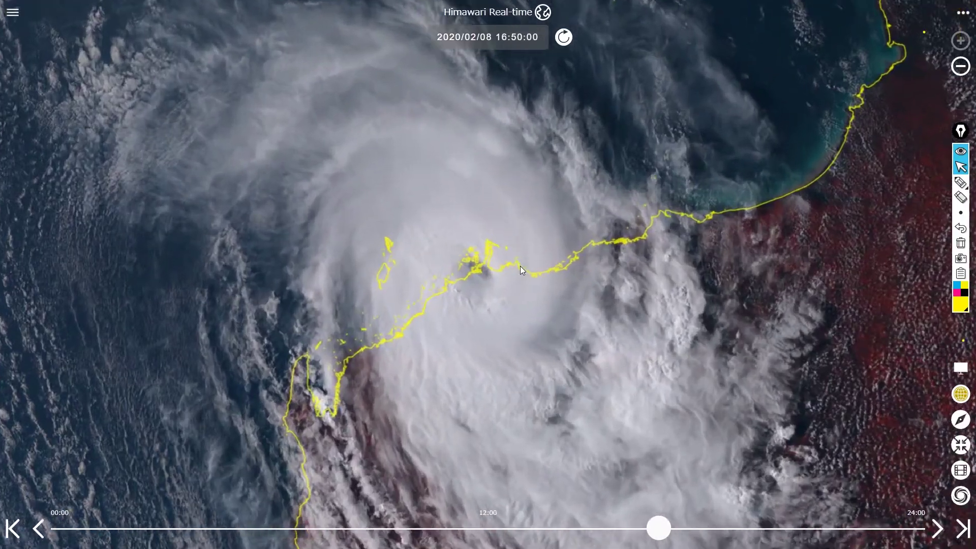
scroll(520, 266, down, 3)
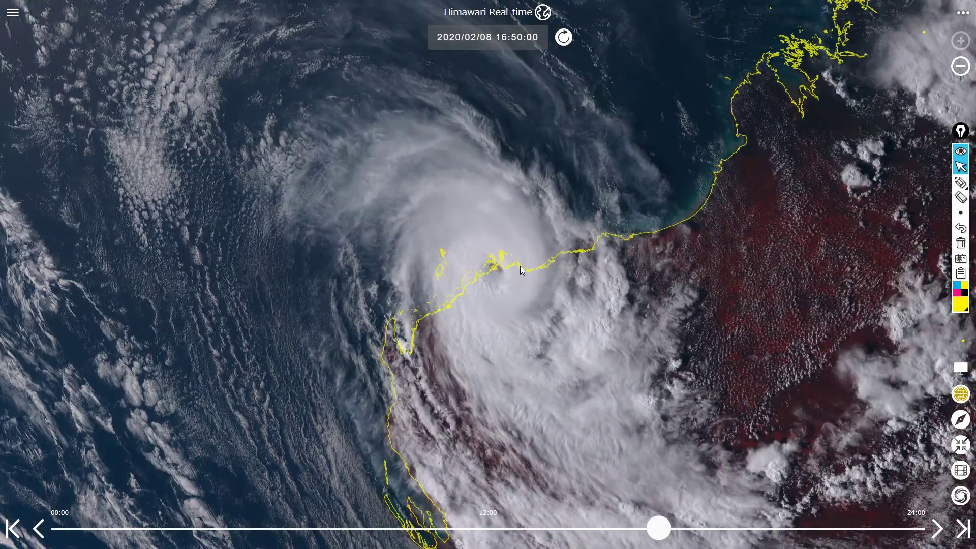
drag(662, 249, 632, 260)
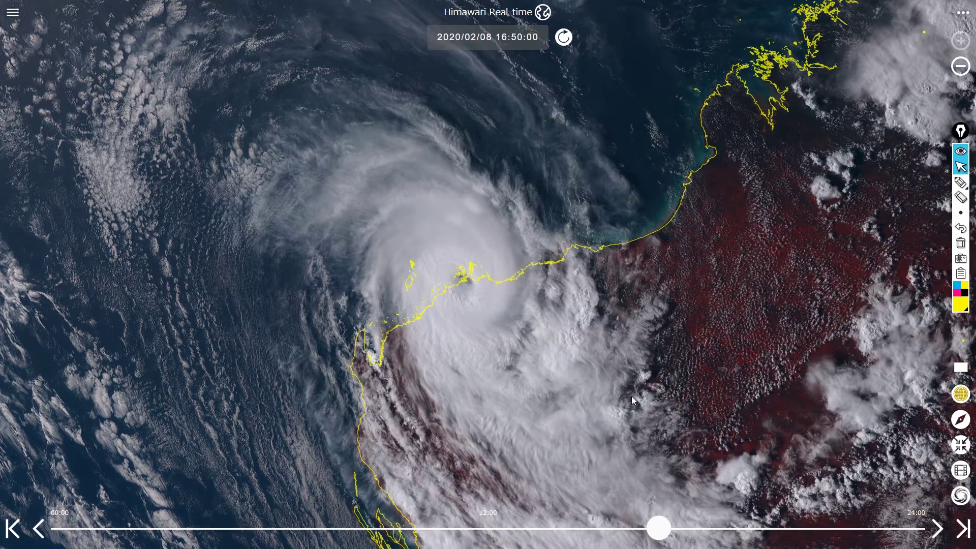
- Cycle the shoreline outlines until they are turned off
click(961, 398)
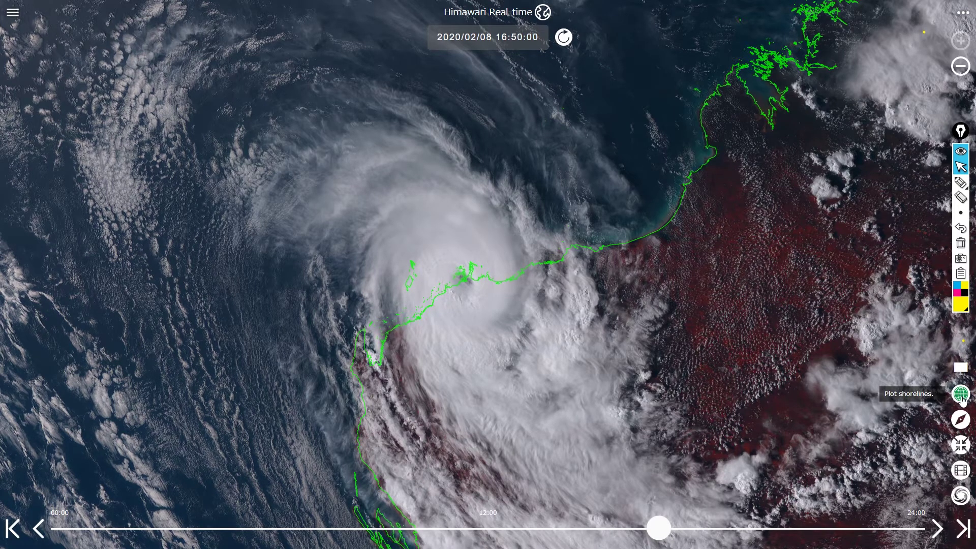
click(961, 398)
click(961, 398)
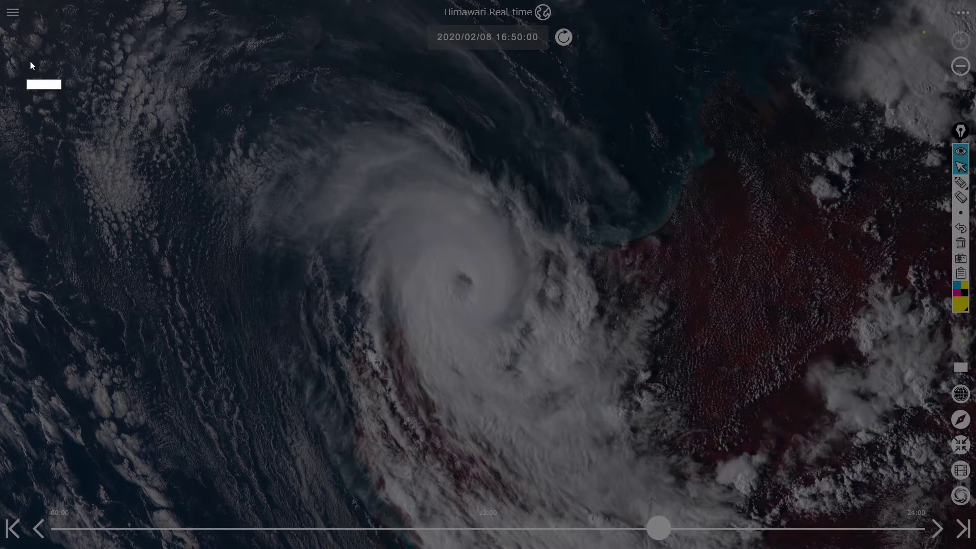
- Capture the area around the cyclone and Australian coast and save it as a PNG
drag(104, 55, 886, 496)
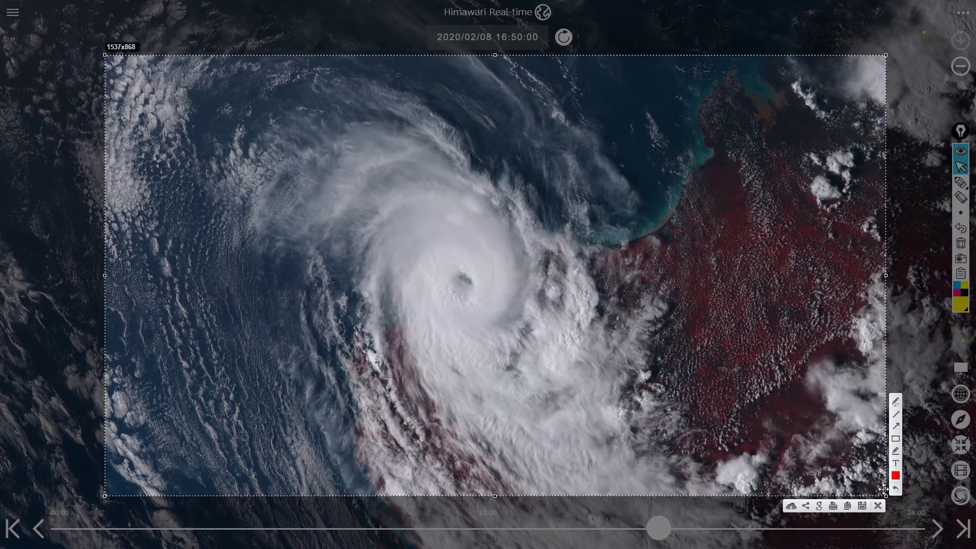
click(862, 506)
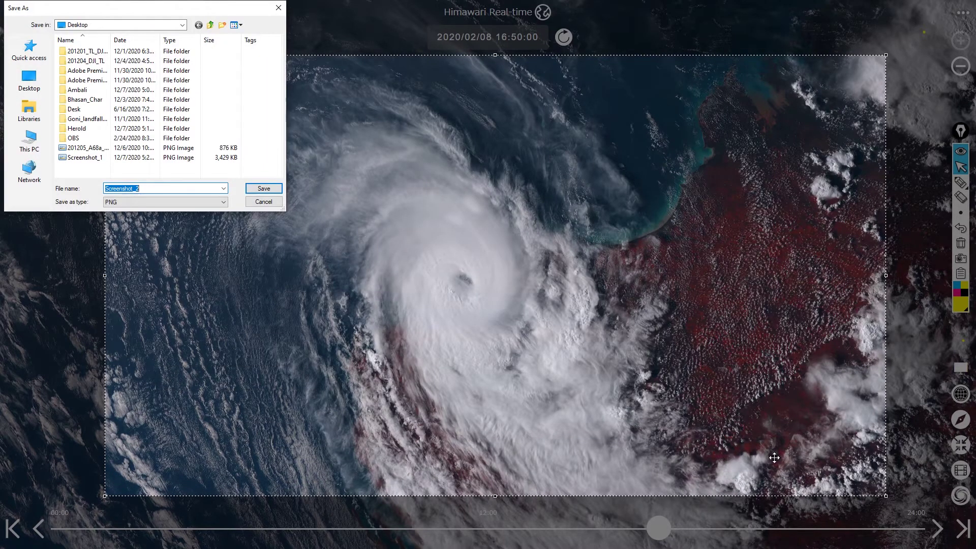
click(264, 188)
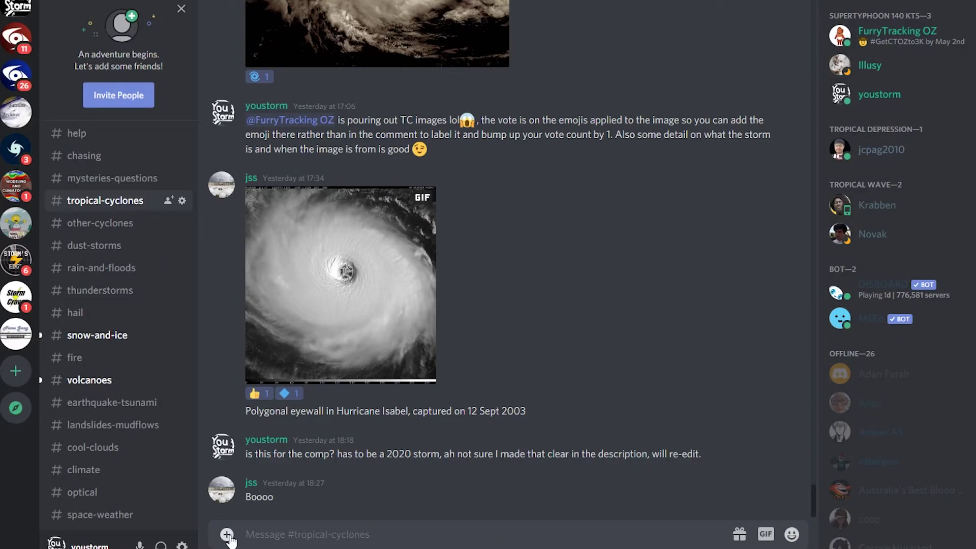
- Post 200317Herold_Terra from the Herold folder captioned '17 Mar 2020 Herold SW Indian Ocean'
click(227, 535)
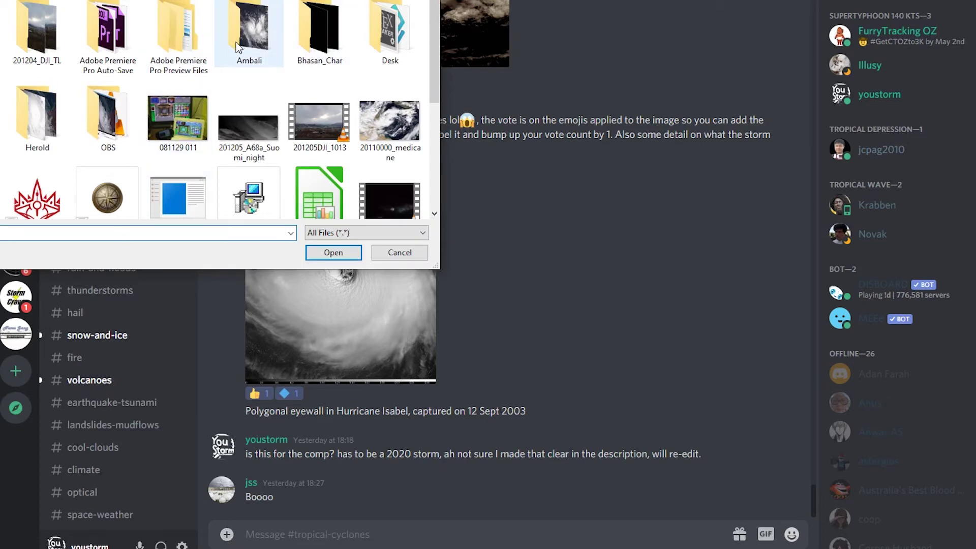
click(29, 132)
double_click(29, 132)
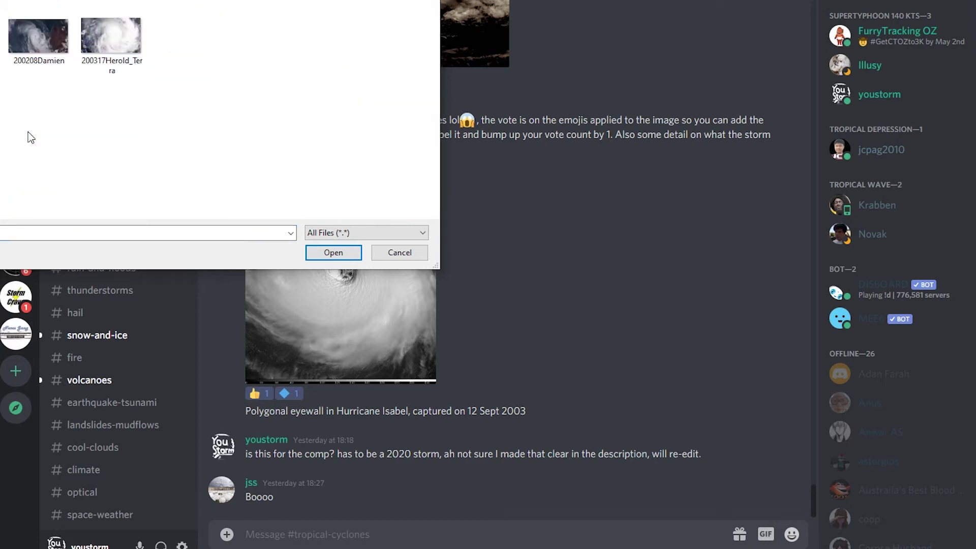
click(119, 67)
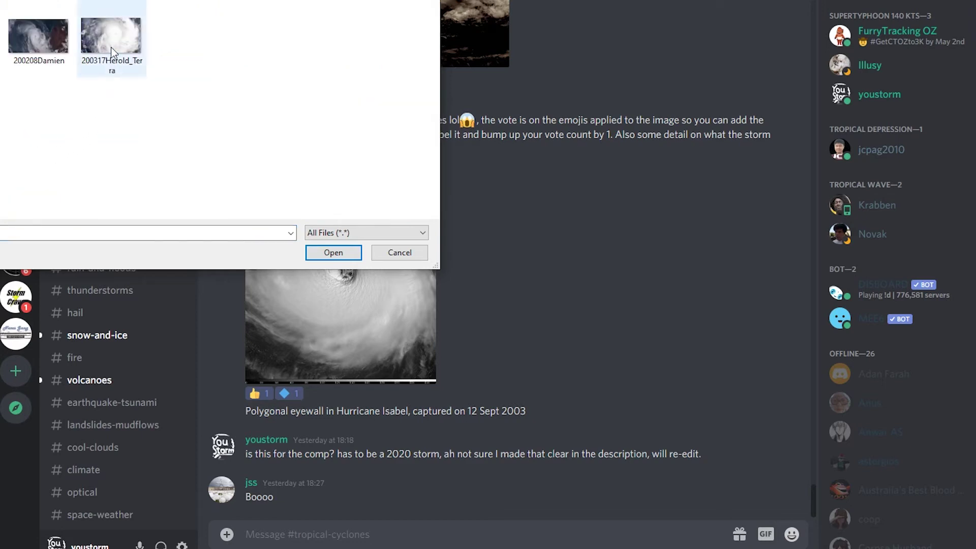
click(333, 253)
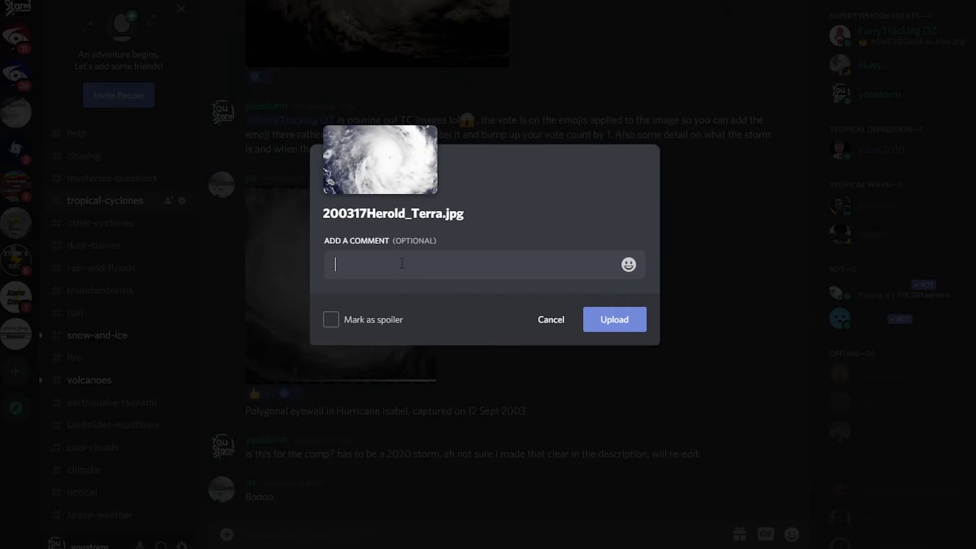
text(17 Mar 2020 Herold SW India n Ocean)
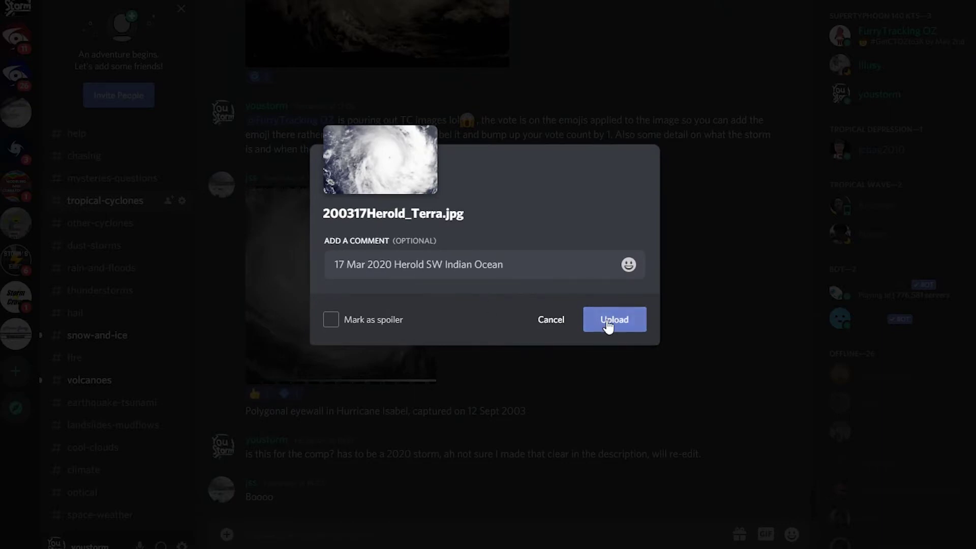
click(606, 325)
- Copy the post's caption, delete the Herold post, and paste the caption back into the message box
click(789, 314)
drag(432, 341, 235, 337)
key(ctrl+c)
click(788, 313)
click(707, 460)
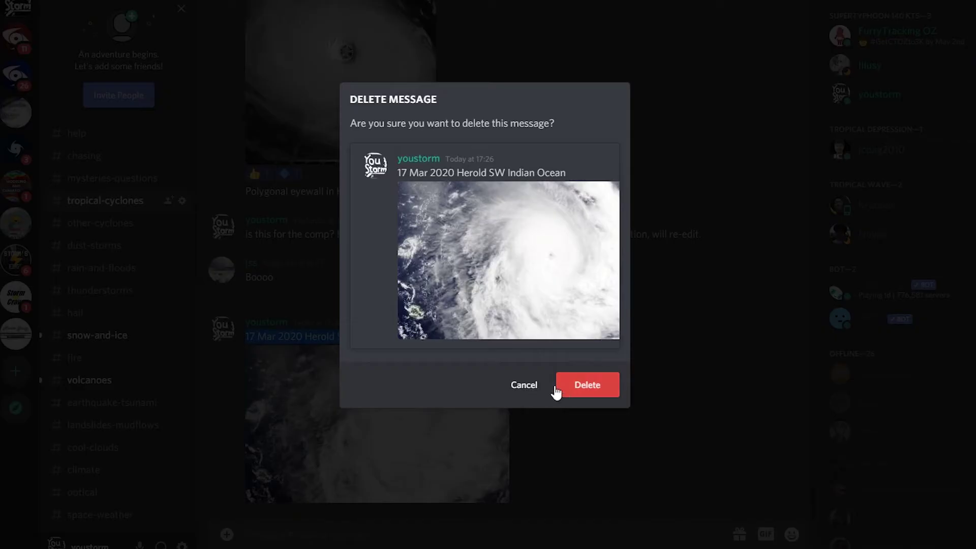
click(564, 394)
key(ctrl+v)
click(227, 534)
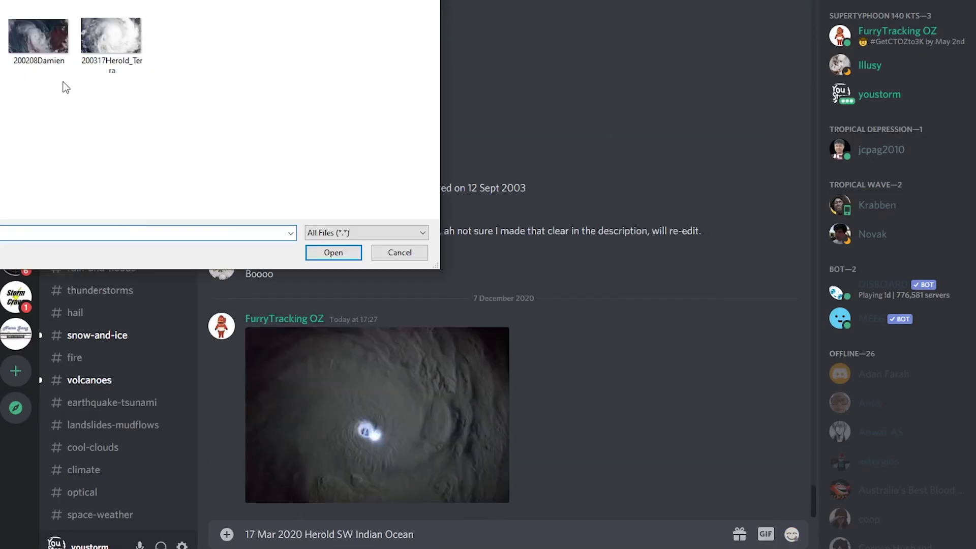
- Repost the Herold image with its caption, then upload 200208Damien.png captioned 'Damien 8 Feb 2020 Himawari-8'
key(Return)
click(602, 321)
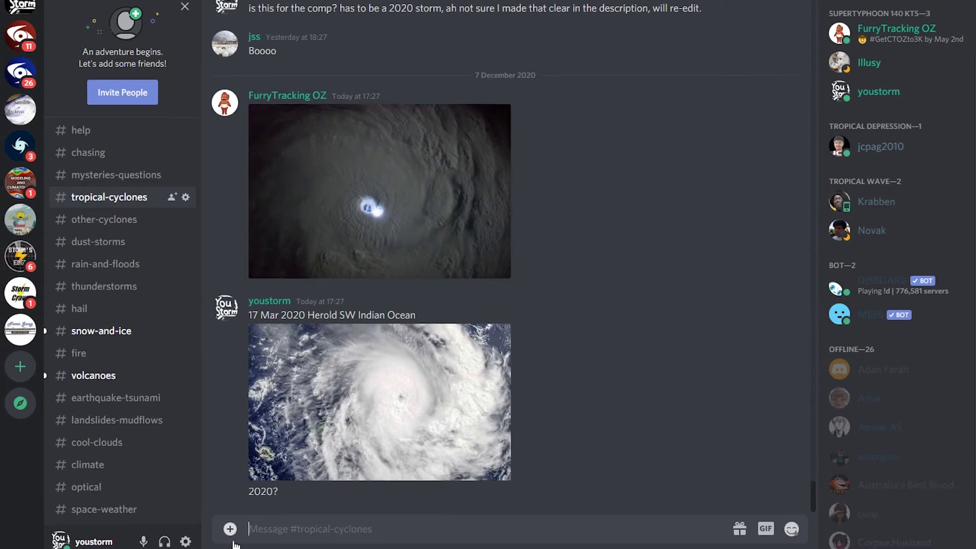
click(227, 534)
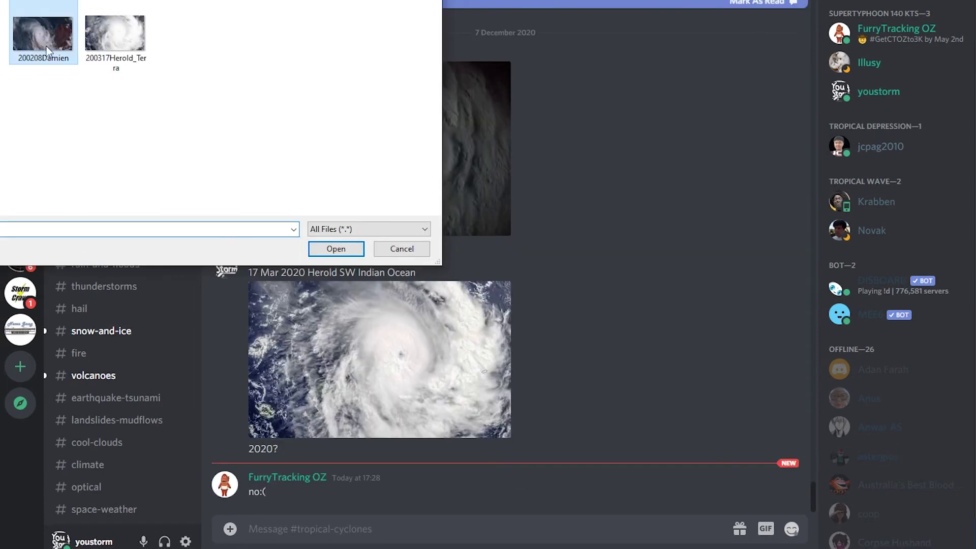
click(322, 252)
text(Damien )
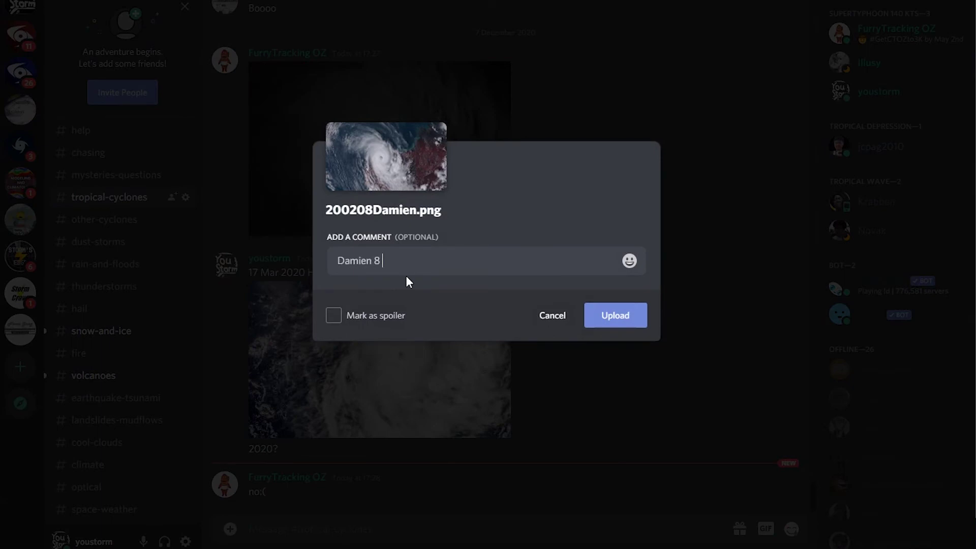
text(8 Feb 0\)
text(20 Himawari)
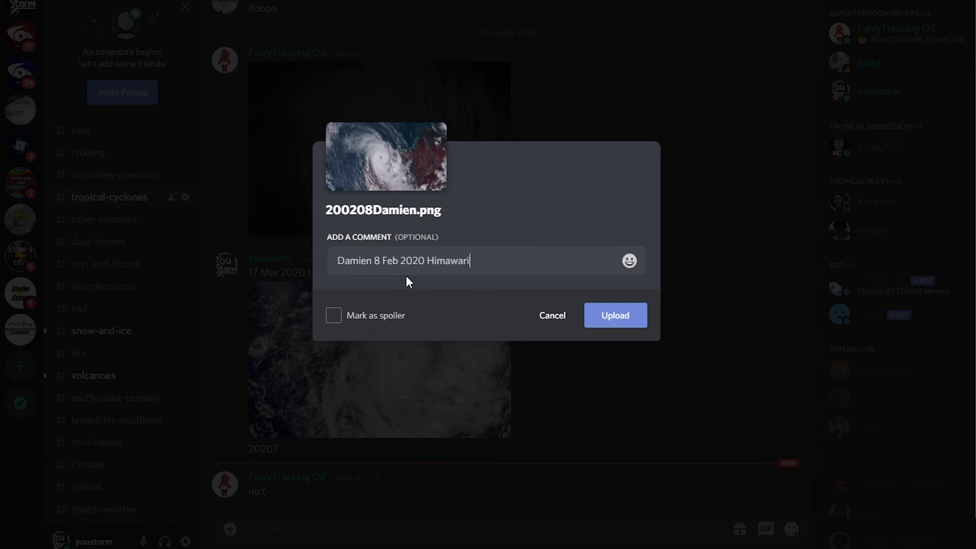
key(BackSpace)
text(-8)
click(618, 316)
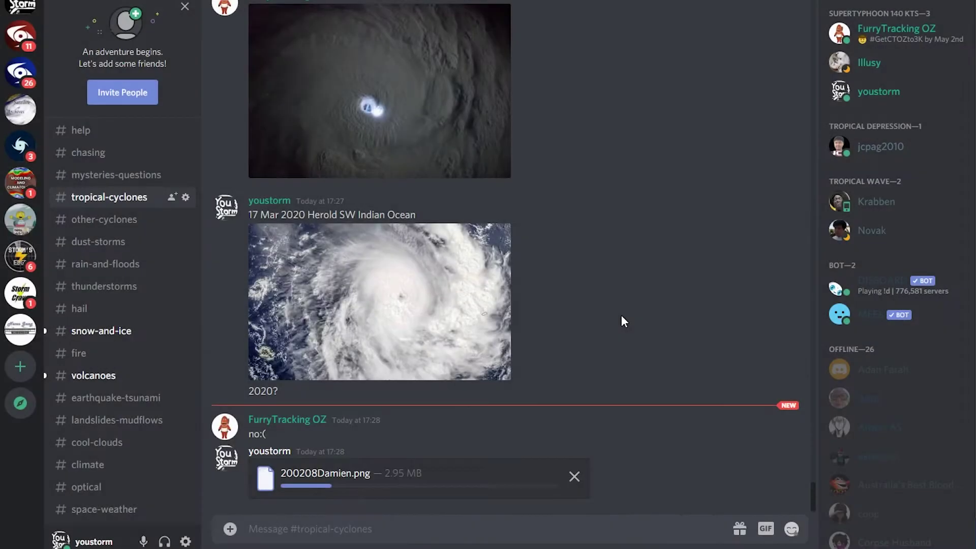